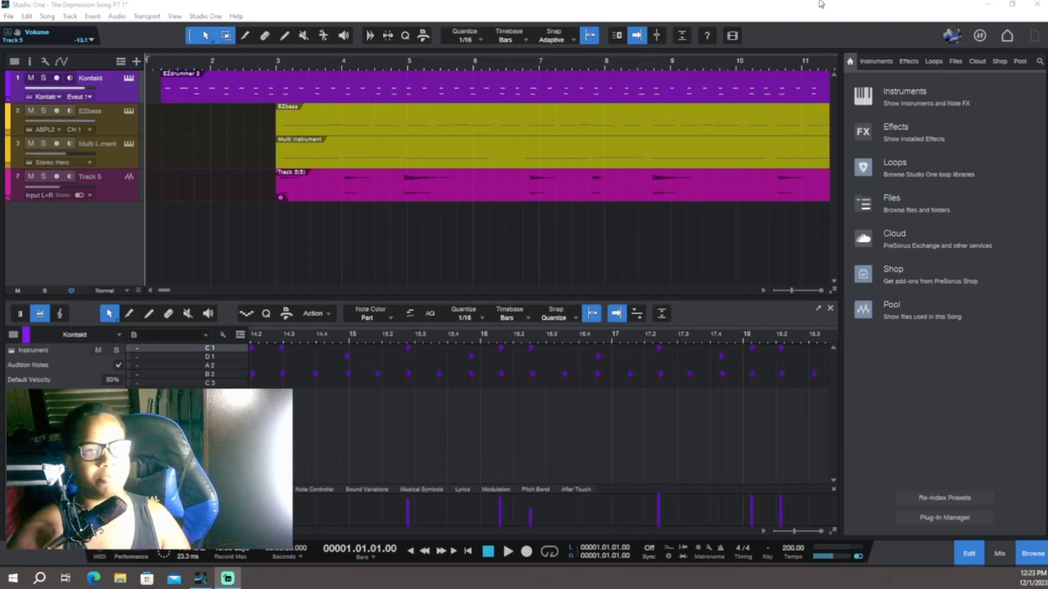
Open the Kontakt track's drum instrument to view its loaded kit, disarm the track and close the instrument window
{"action": "left_click", "coordinate": [691, 3]}
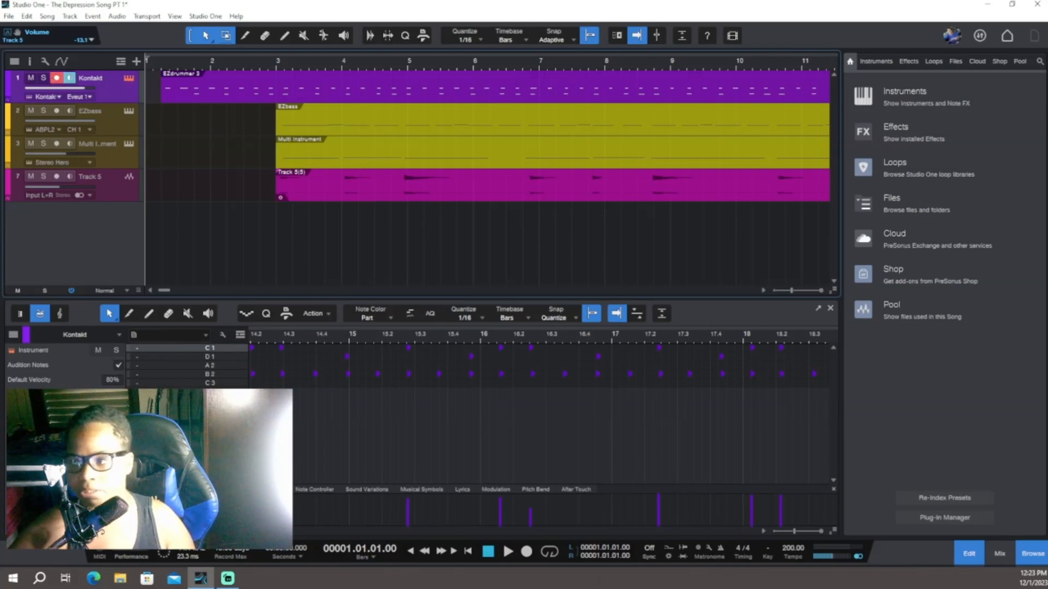
{"action": "left_click_drag", "start_coordinate": [0, 149], "coordinate": [657, 51]}
{"action": "left_click", "coordinate": [94, 91]}
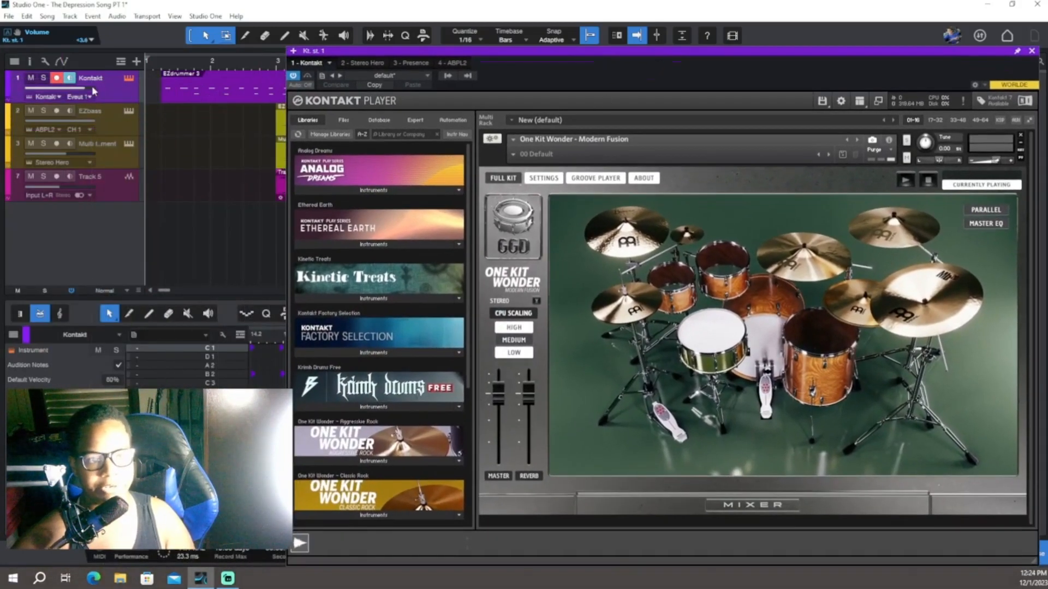
{"action": "left_click", "coordinate": [57, 80]}
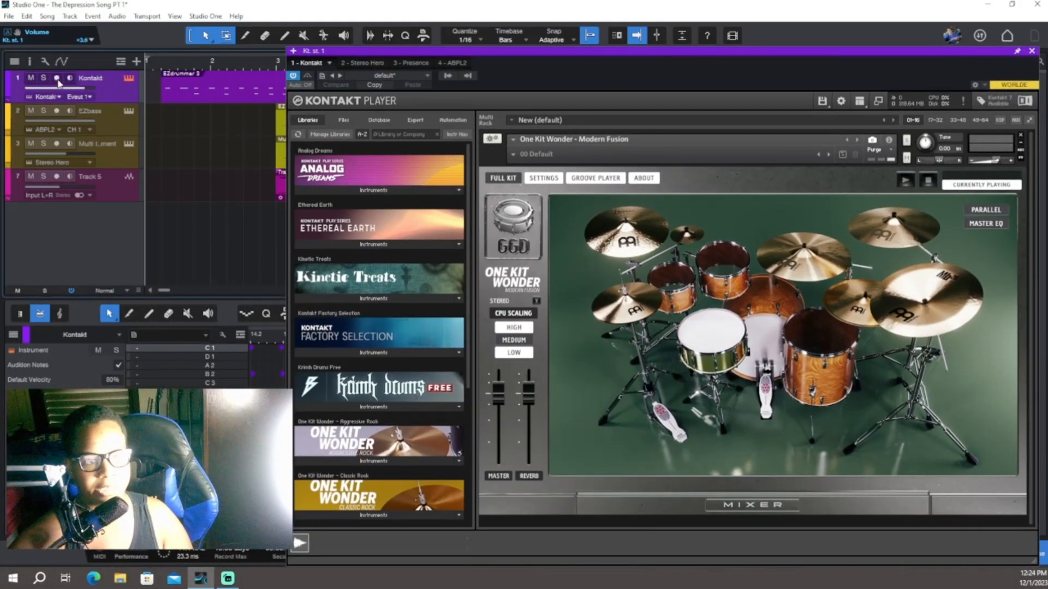
{"action": "left_click", "coordinate": [1032, 51]}
View the Ample Bass instrument on the EZbass track, disarm the track and close the instrument window
{"action": "left_click", "coordinate": [115, 122]}
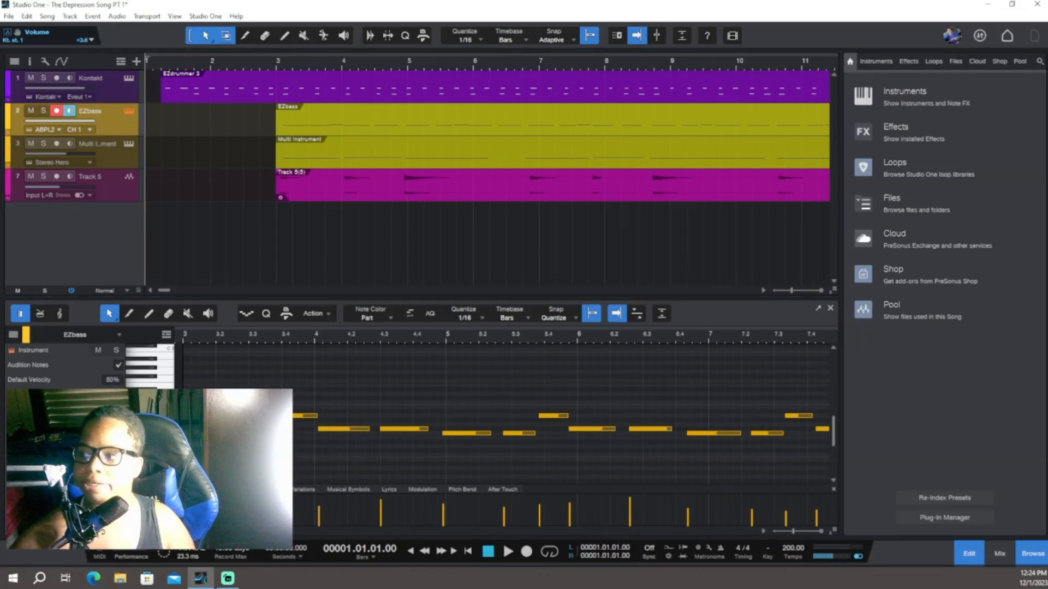
{"action": "left_click_drag", "start_coordinate": [73, 88], "coordinate": [866, 178]}
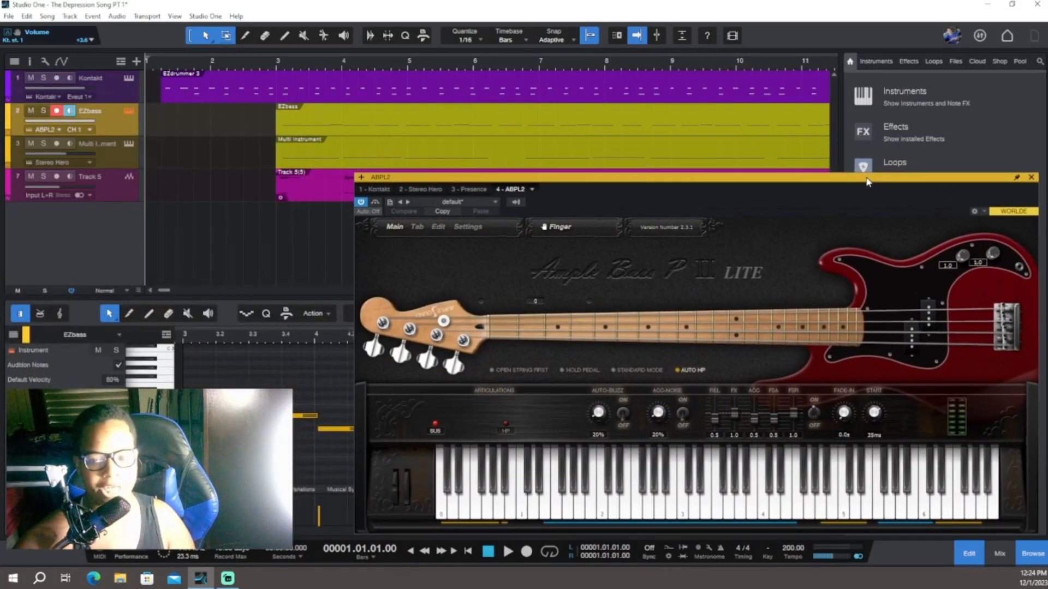
{"action": "left_click", "coordinate": [56, 112]}
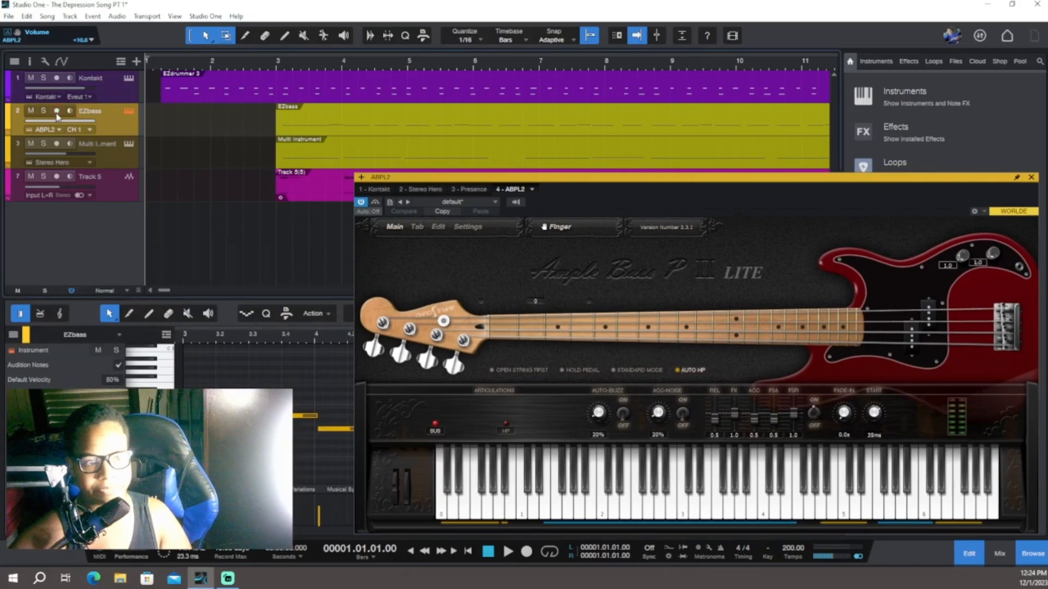
{"action": "left_click", "coordinate": [1031, 178]}
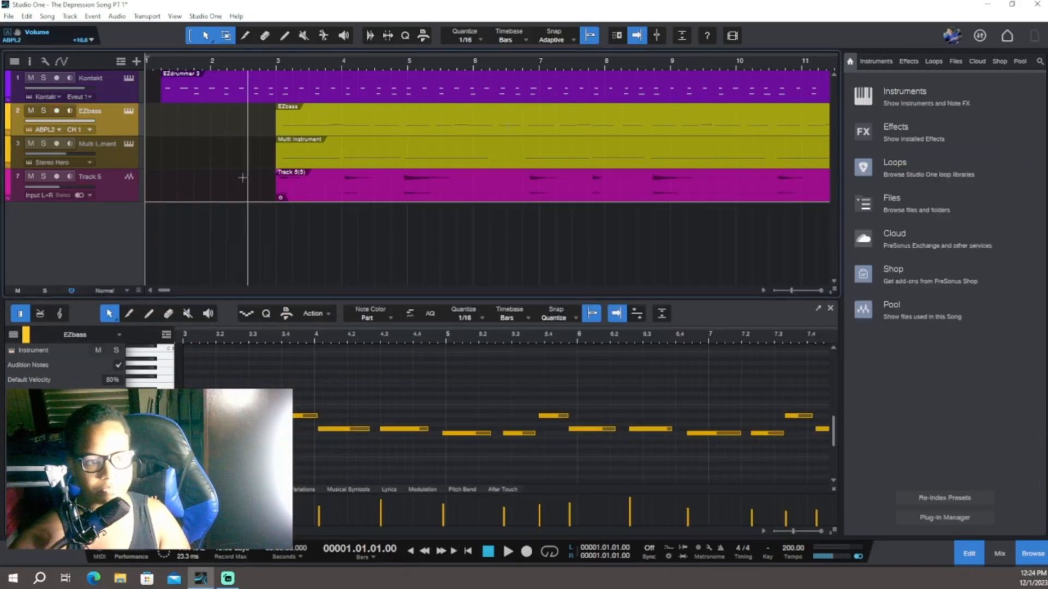
Open the Stereo Hero instrument of the Multi Instrument track, audition a few notes on its keyboard and close it
{"action": "left_click", "coordinate": [80, 151]}
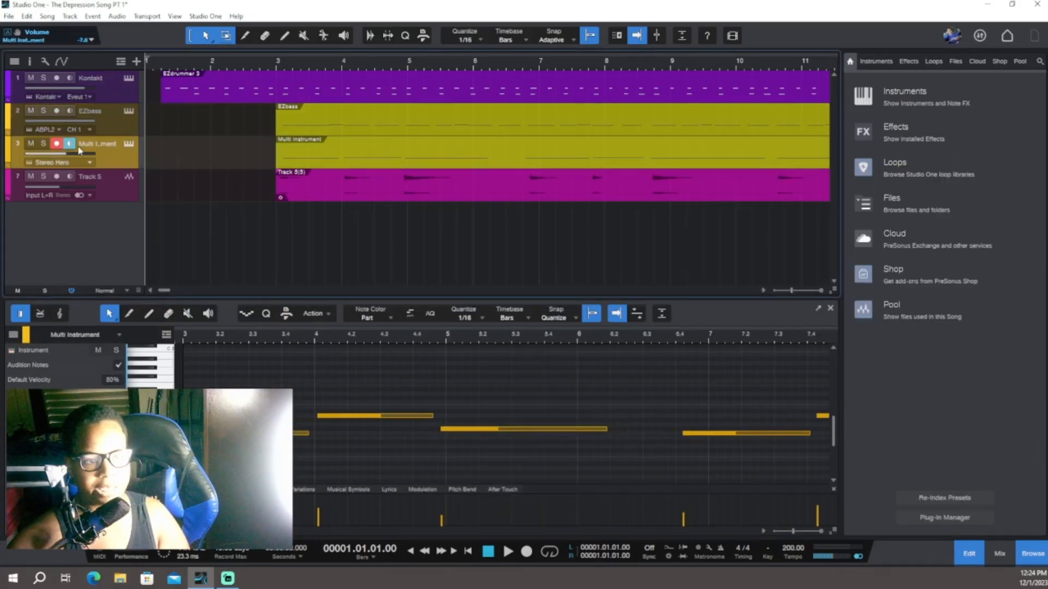
{"action": "left_click", "coordinate": [128, 145]}
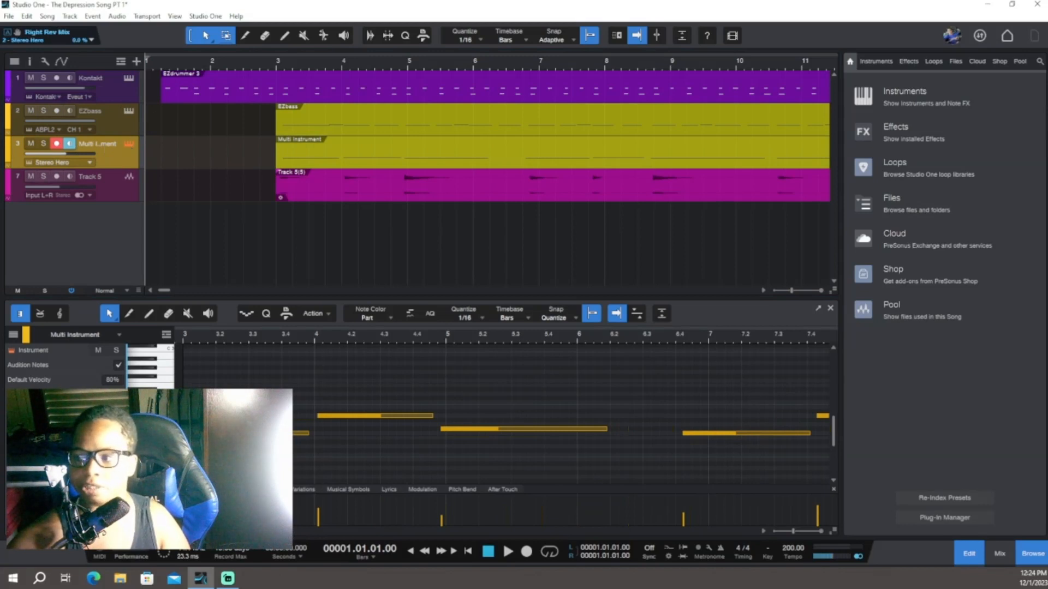
{"action": "left_click_drag", "start_coordinate": [293, 148], "coordinate": [917, 279]}
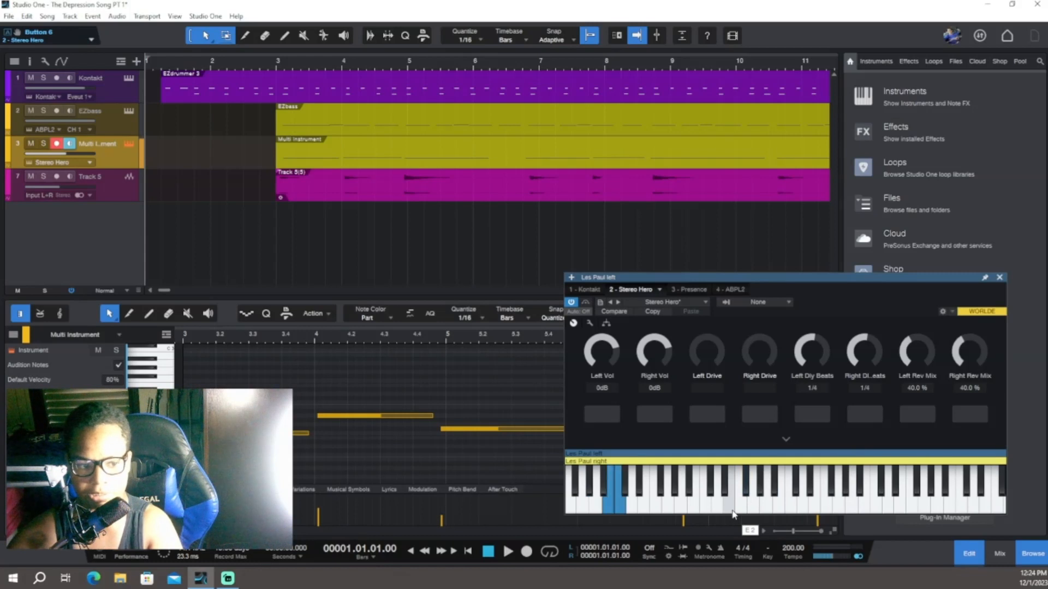
{"action": "left_click", "coordinate": [57, 143]}
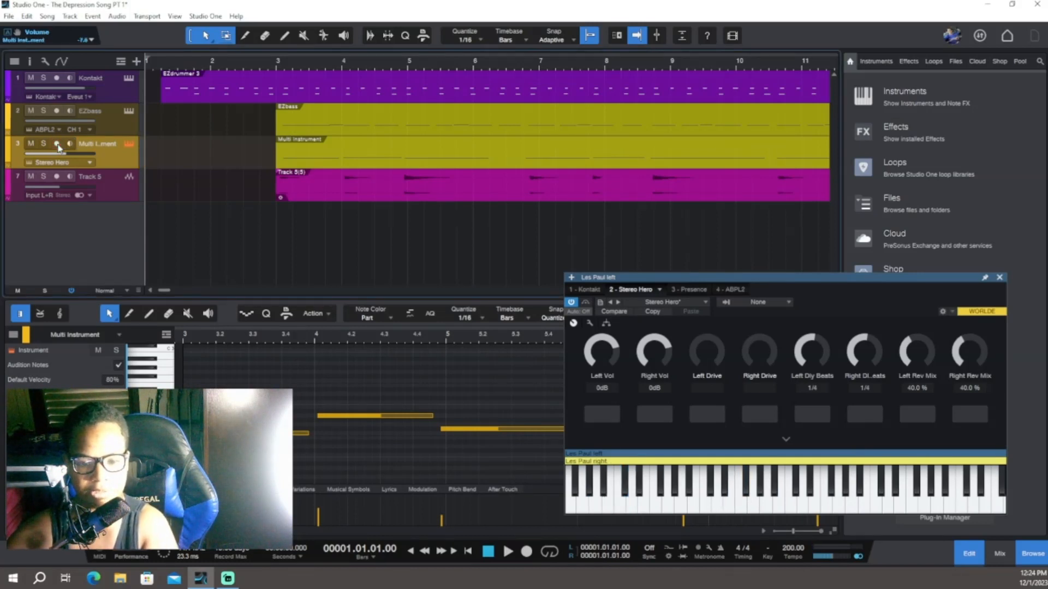
{"action": "left_click", "coordinate": [912, 511]}
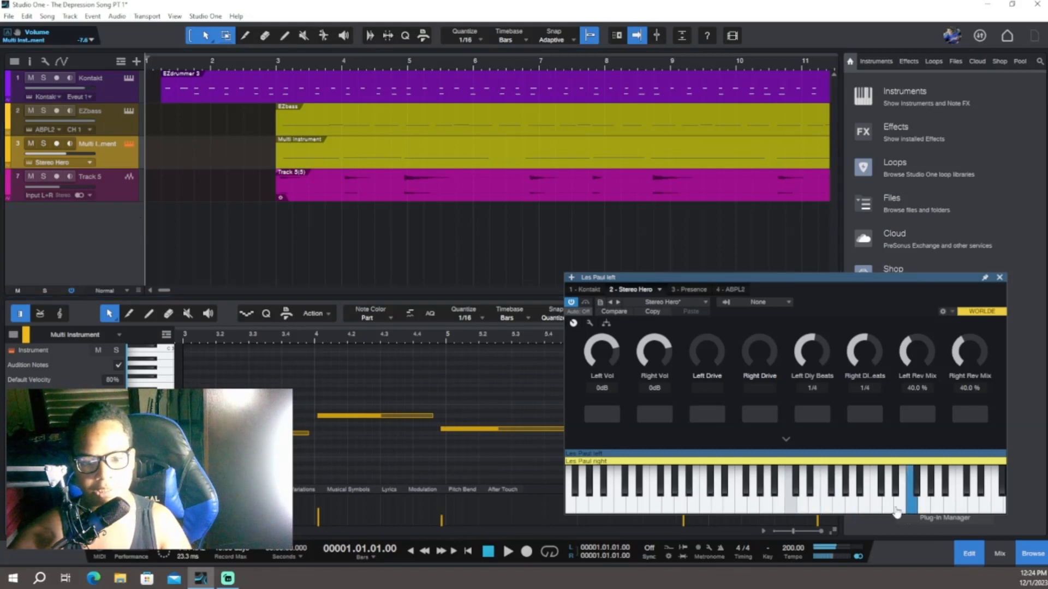
{"action": "left_click", "coordinate": [791, 494]}
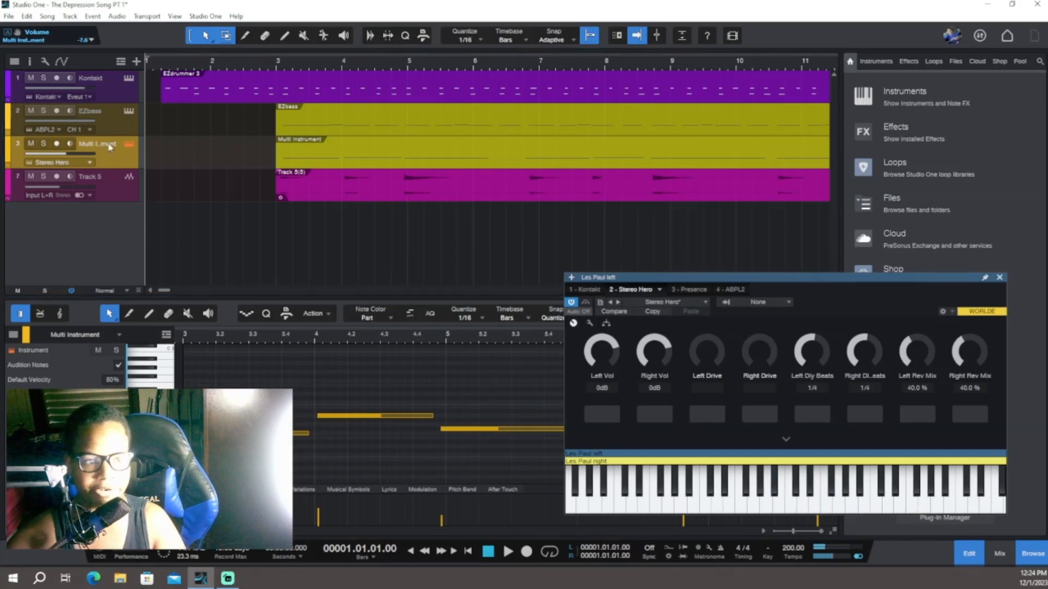
{"action": "left_click", "coordinate": [57, 144]}
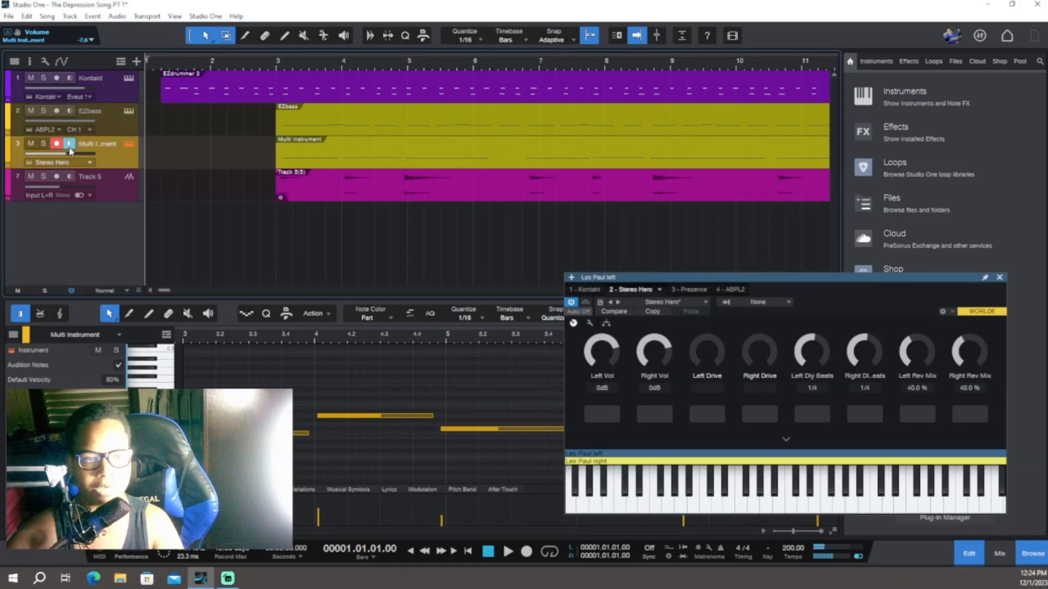
{"action": "left_click", "coordinate": [1000, 278]}
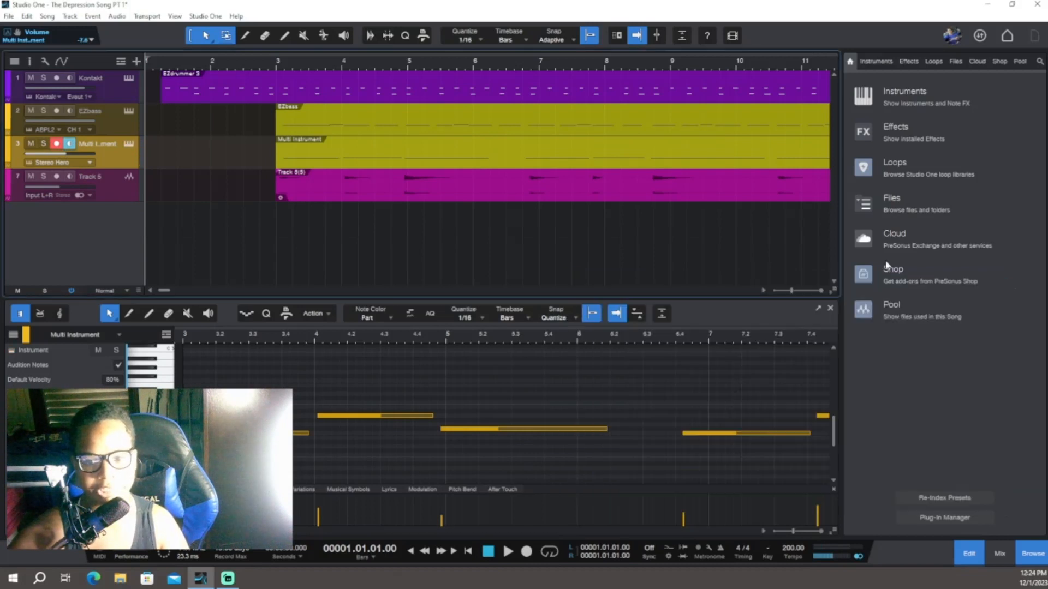
Arm and select Track 5 and show the mixing console in place of the note editor
{"action": "left_click", "coordinate": [59, 177]}
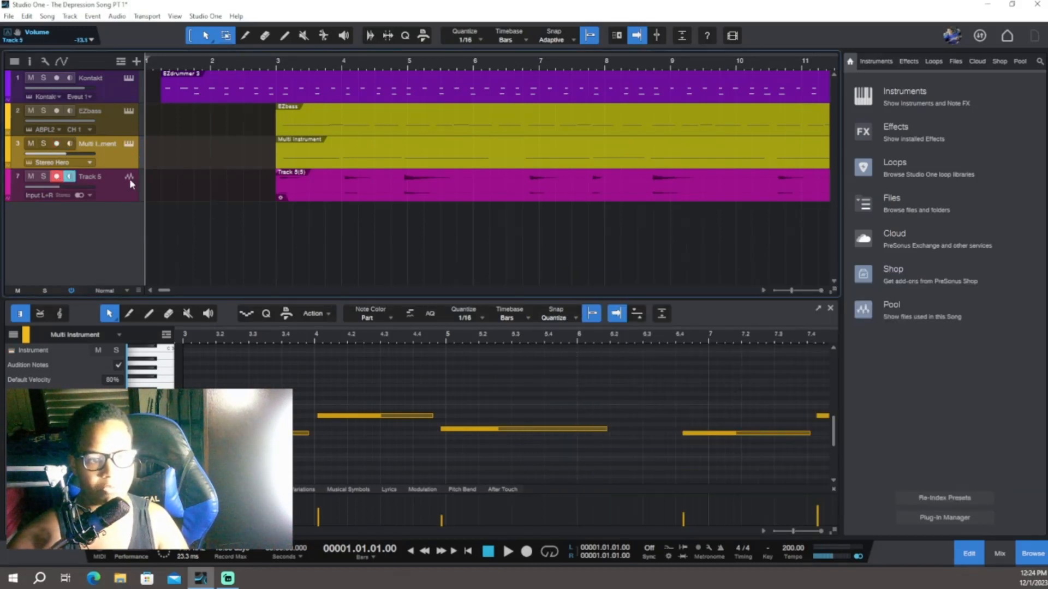
{"action": "left_click", "coordinate": [119, 190]}
{"action": "key", "text": "F3"}
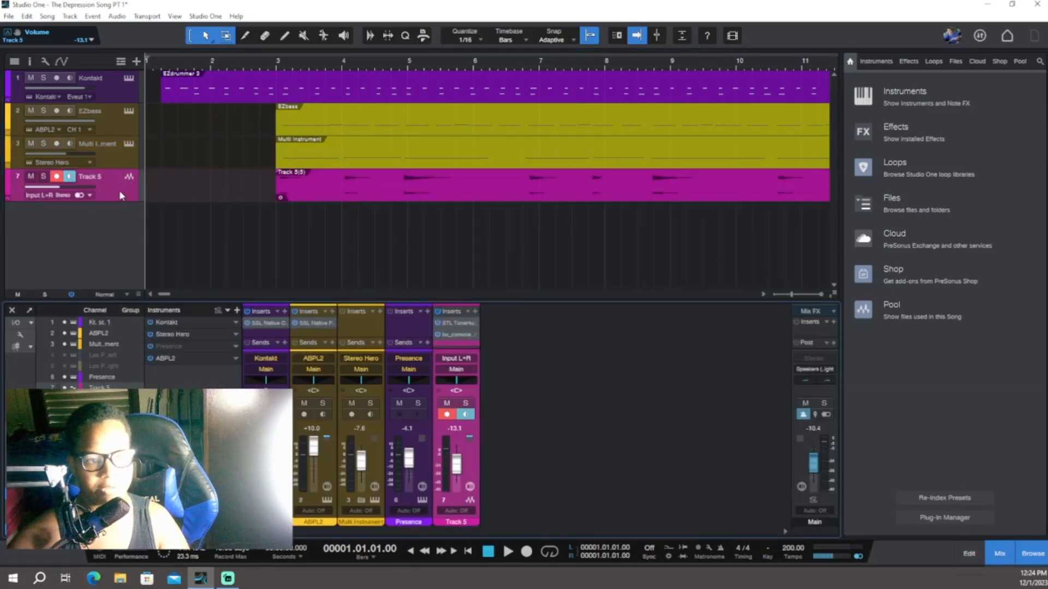
Disarm Track 5, listen to the whole arrangement, stop playback and return to the start of the song
{"action": "left_click", "coordinate": [58, 178]}
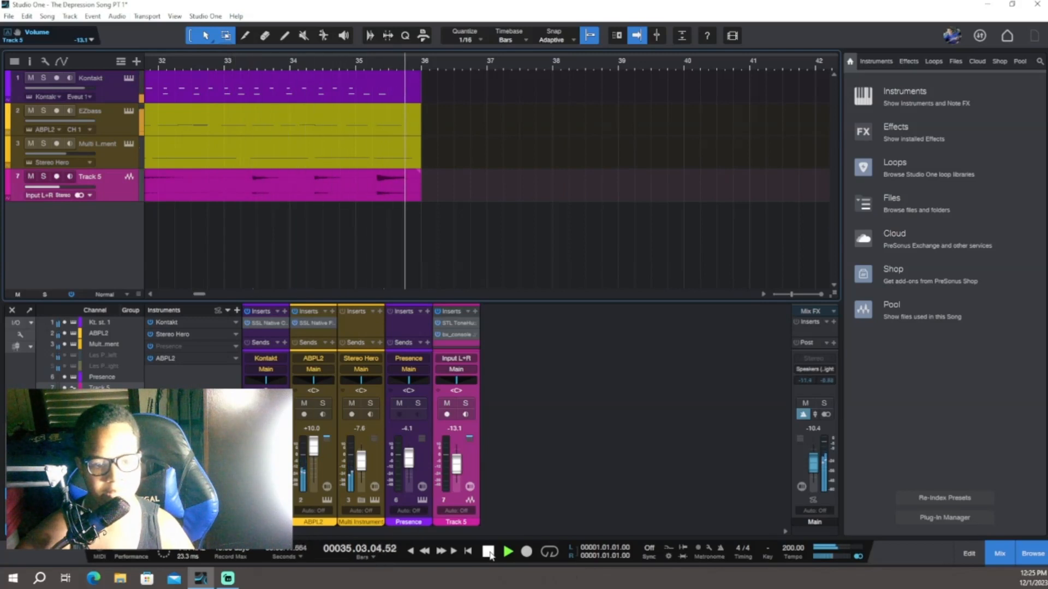
{"action": "left_click", "coordinate": [489, 552]}
{"action": "left_click", "coordinate": [489, 553]}
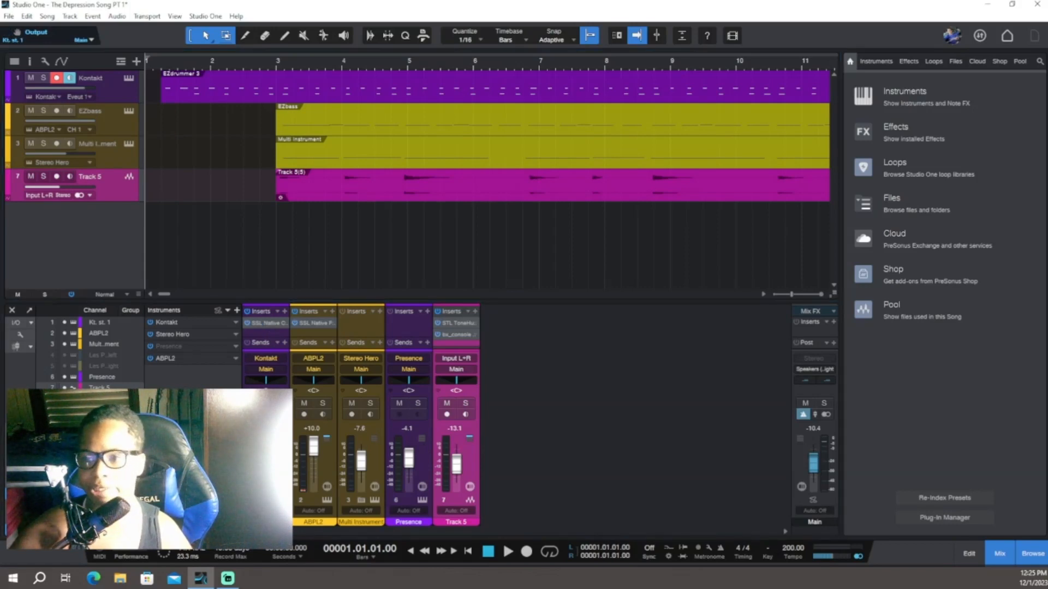
Open SSL Native Channel Strip 2 on the Kontakt channel and play the drums with EZbass, Multi Instrument and Track 5 muted
{"action": "double_click", "coordinate": [265, 323]}
{"action": "left_click_drag", "start_coordinate": [307, 176], "coordinate": [955, 158]}
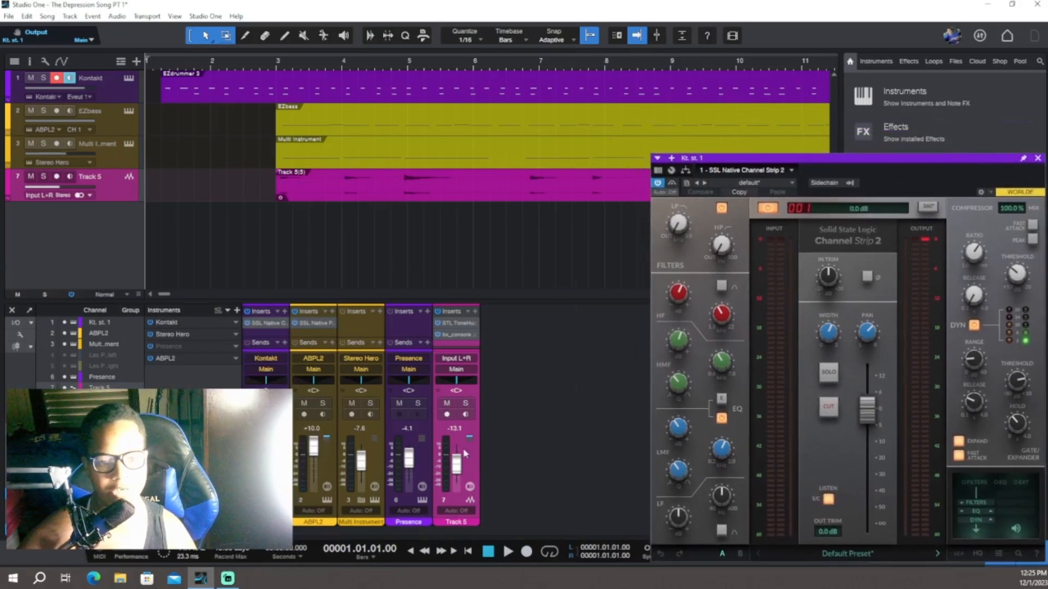
{"action": "left_click", "coordinate": [31, 111]}
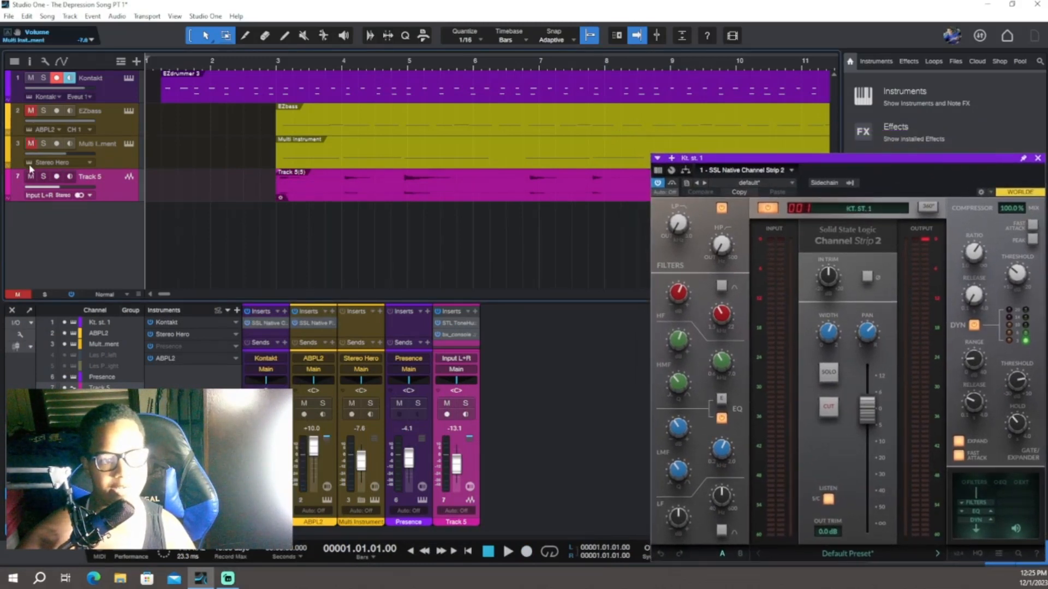
{"action": "left_click", "coordinate": [508, 553]}
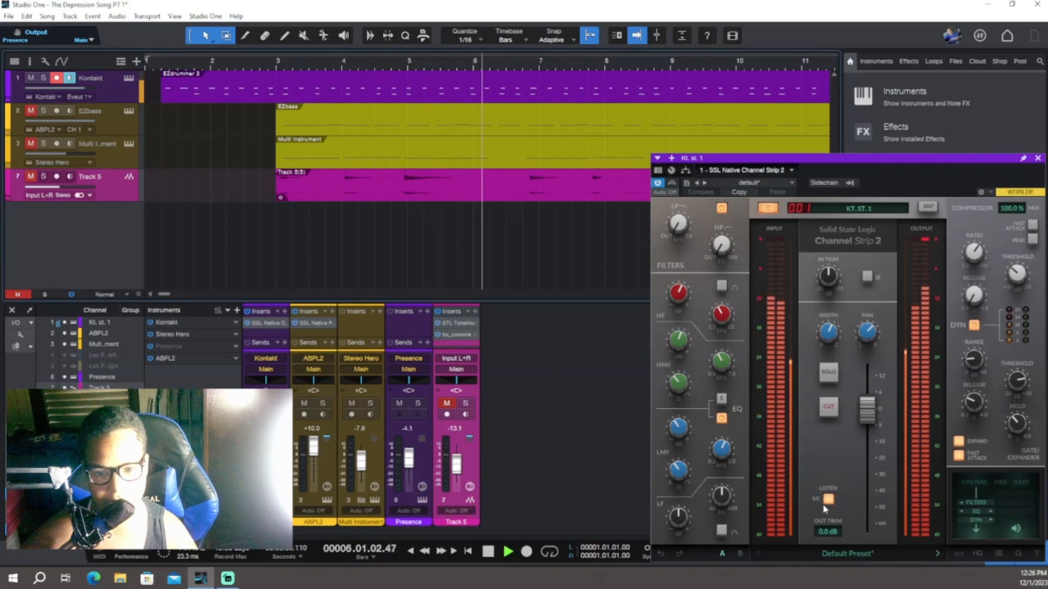
Raise the drum channel strip's gate range to about 10 dB and its fader level to about 3.2 dB
{"action": "mouse_move", "coordinate": [973, 358]}
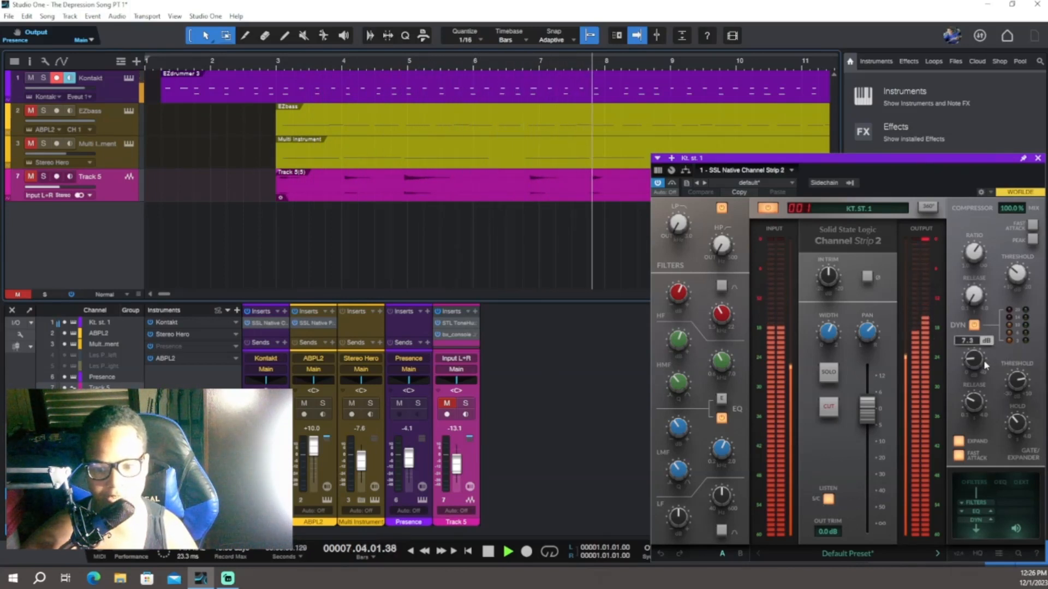
{"action": "left_click_drag", "start_coordinate": [972, 353], "coordinate": [972, 352]}
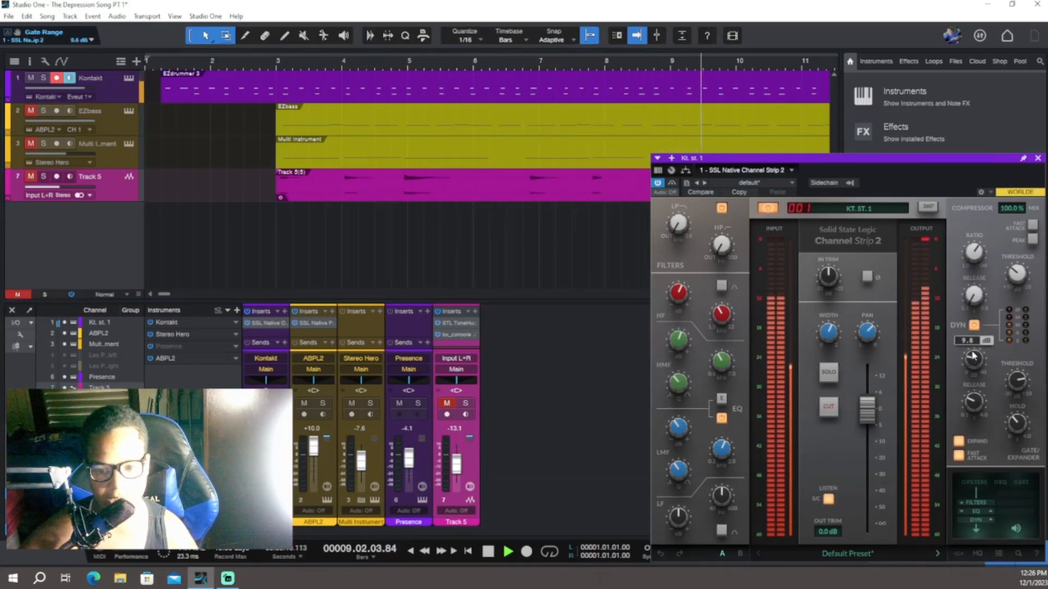
{"action": "mouse_move", "coordinate": [1026, 433]}
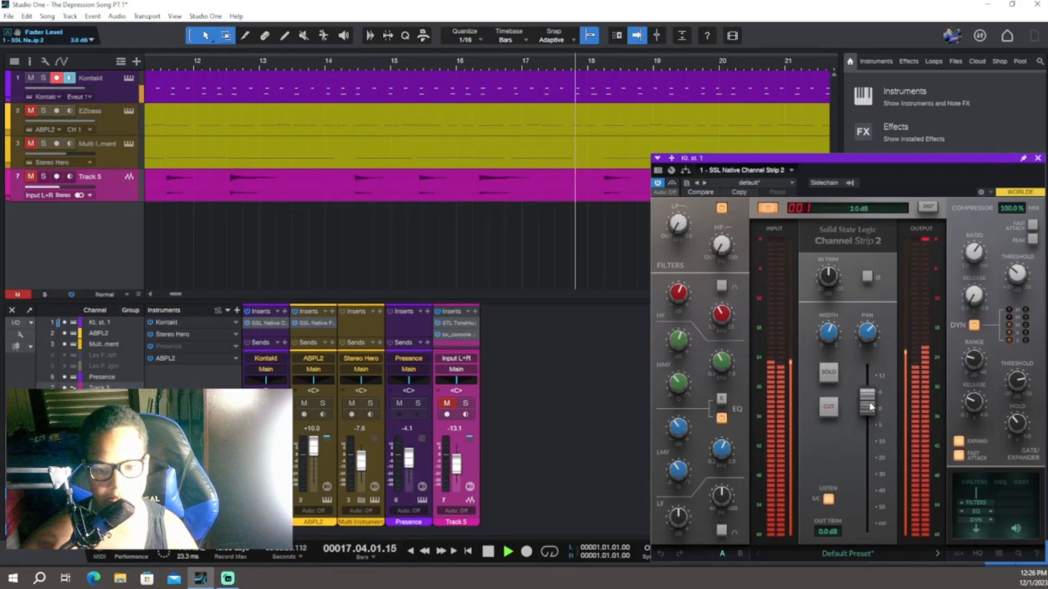
{"action": "left_click_drag", "start_coordinate": [870, 414], "coordinate": [871, 406]}
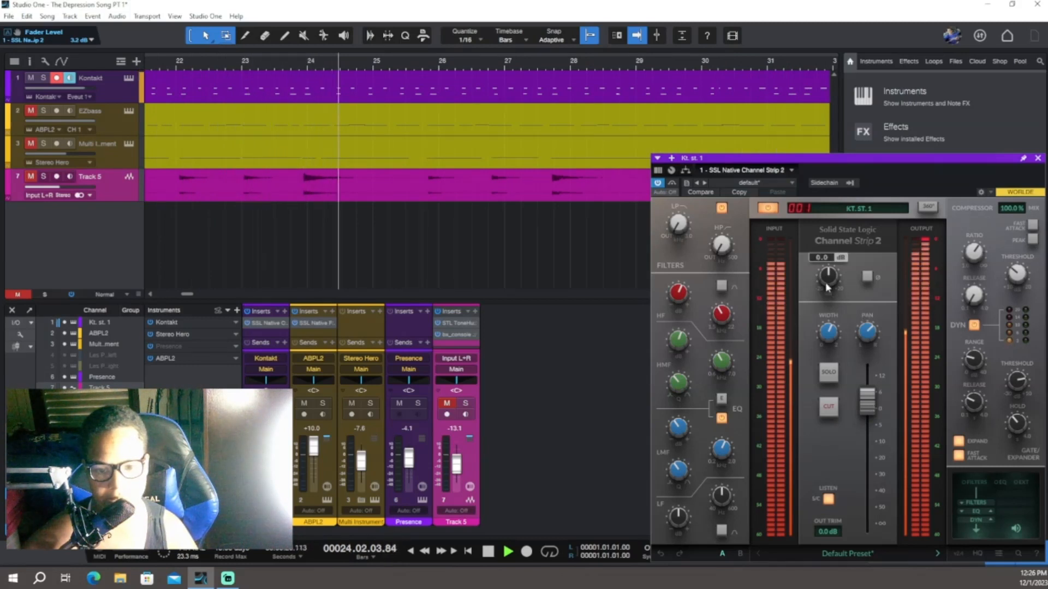
Invert the drum channel strip's polarity, raise its input trim to about 3.1 dB, and stop playback at the song start
{"action": "left_click", "coordinate": [868, 277]}
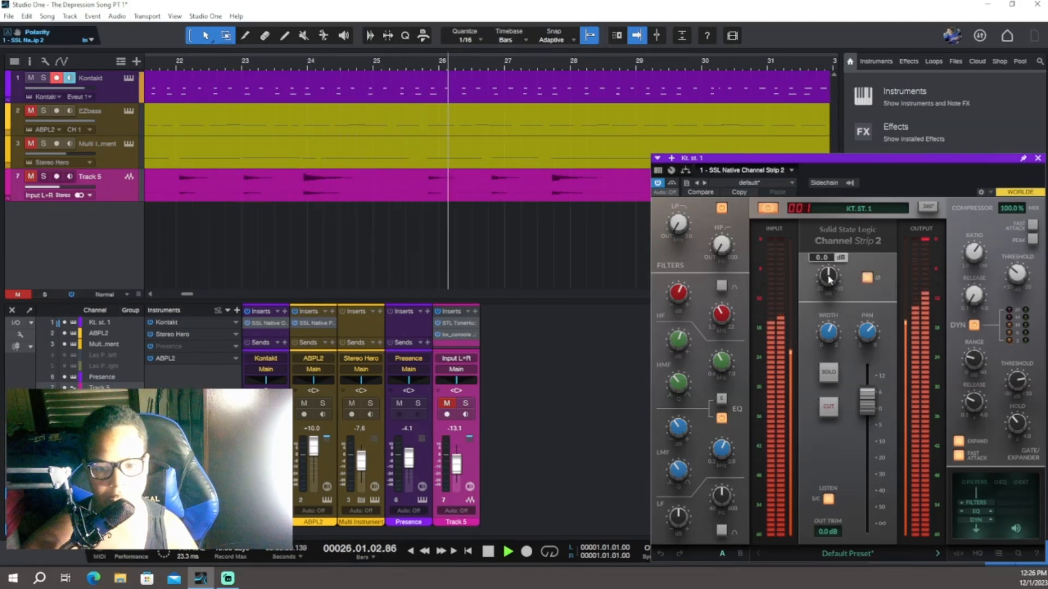
{"action": "left_click_drag", "start_coordinate": [829, 278], "coordinate": [831, 268]}
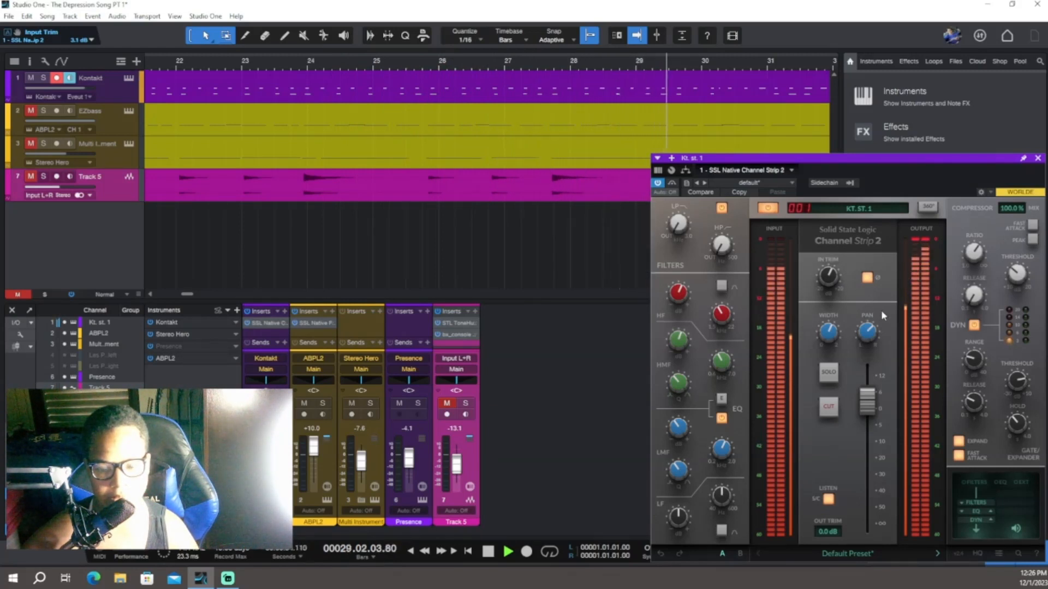
{"action": "mouse_move", "coordinate": [866, 327]}
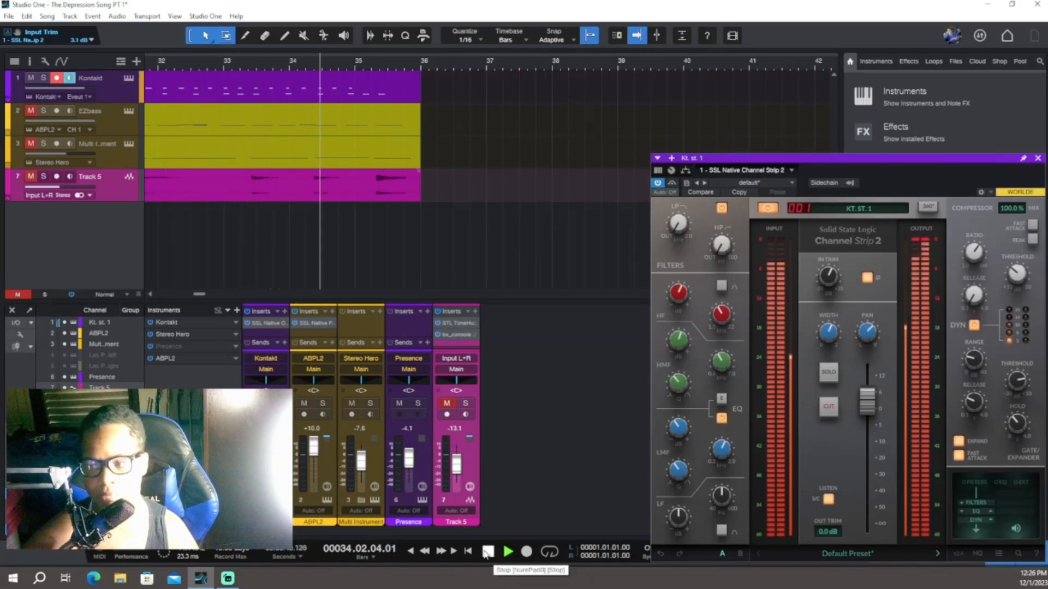
{"action": "left_click", "coordinate": [487, 552]}
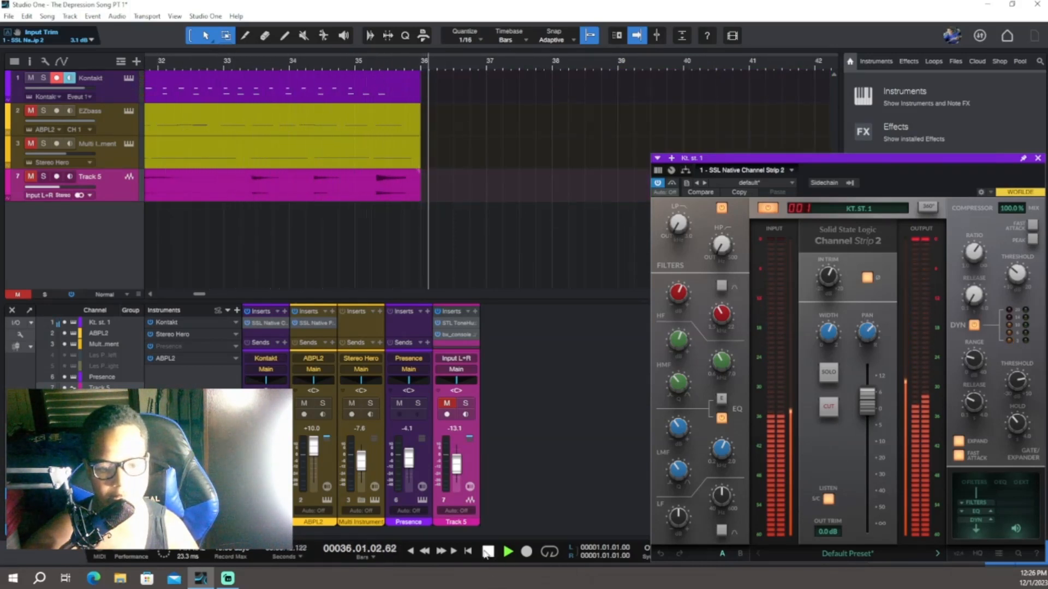
{"action": "left_click", "coordinate": [488, 552]}
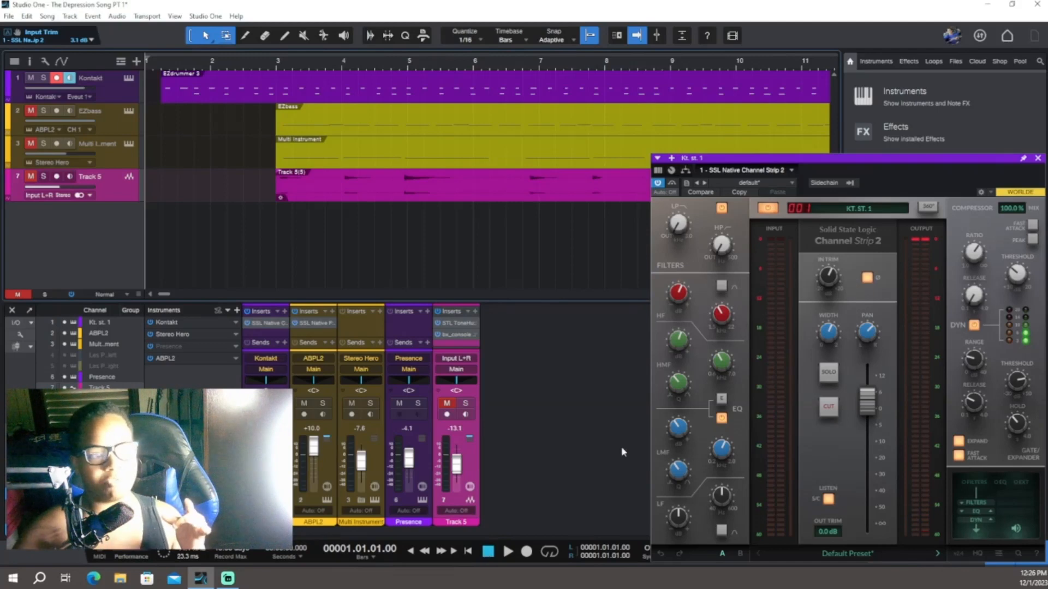
Reopen the Kontakt drum instrument, reposition its window and browse the installed libraries through the One Kit Wonder kits to Yangqin
{"action": "left_click", "coordinate": [130, 79]}
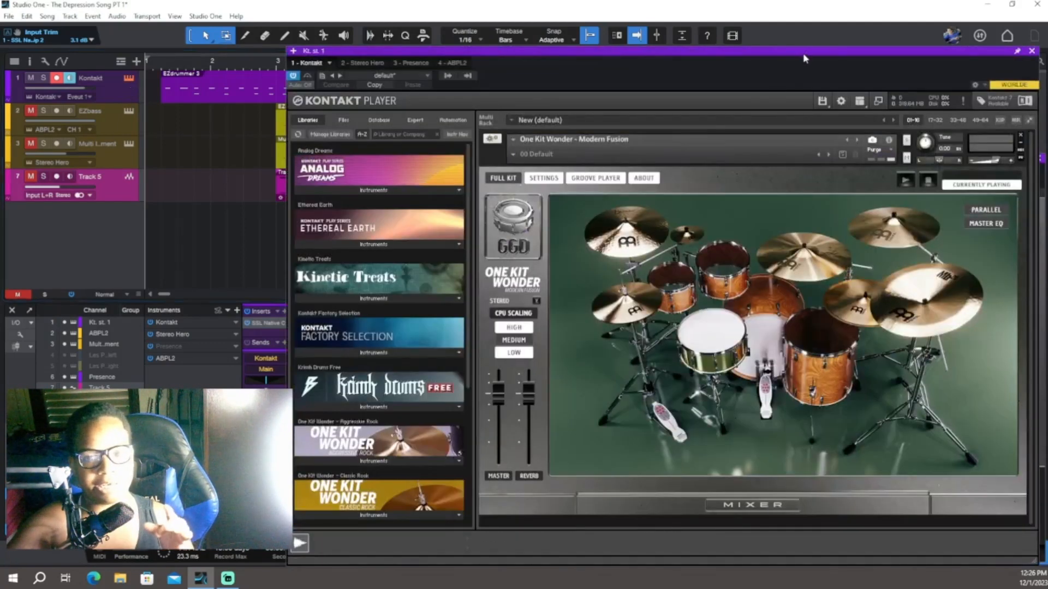
{"action": "left_click_drag", "start_coordinate": [805, 58], "coordinate": [816, 20]}
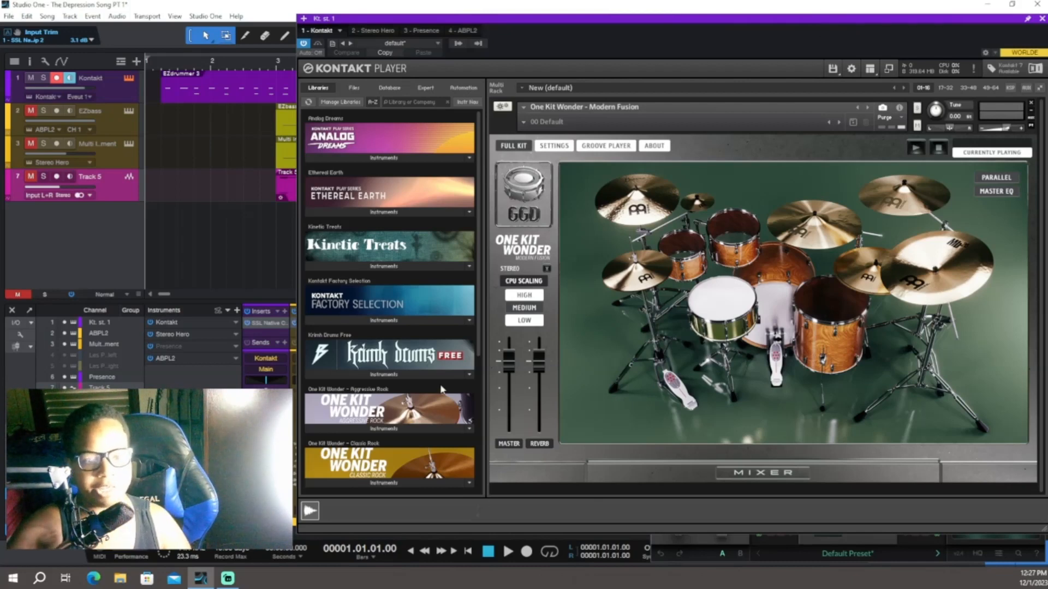
{"action": "scroll", "coordinate": [420, 393], "scroll_direction": "down", "scroll_amount": 1}
{"action": "scroll", "coordinate": [421, 393], "scroll_direction": "down", "scroll_amount": 2}
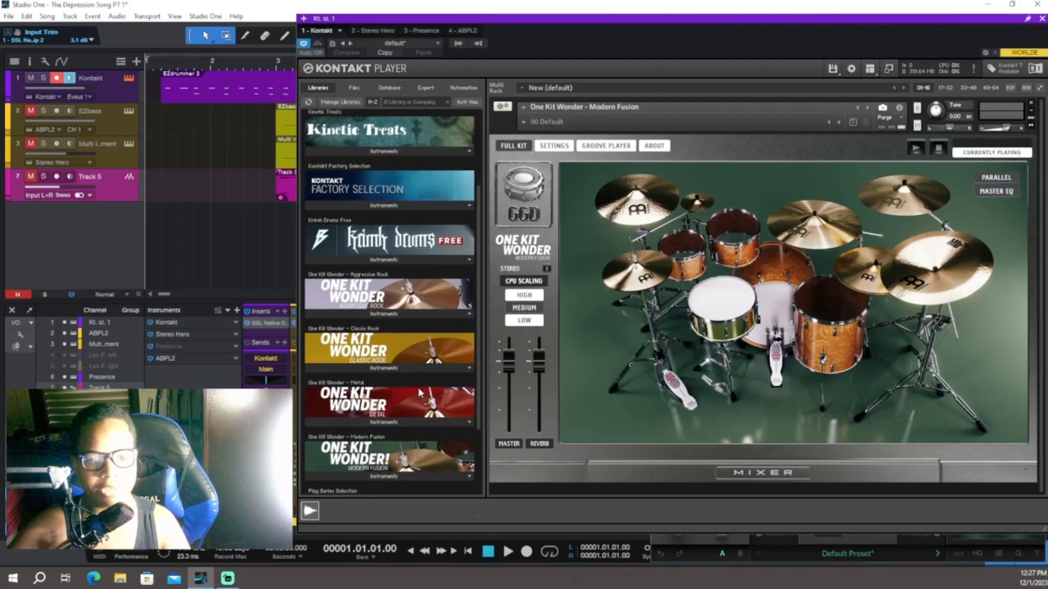
{"action": "scroll", "coordinate": [416, 361], "scroll_direction": "down", "scroll_amount": 2}
{"action": "scroll", "coordinate": [423, 350], "scroll_direction": "down", "scroll_amount": 1}
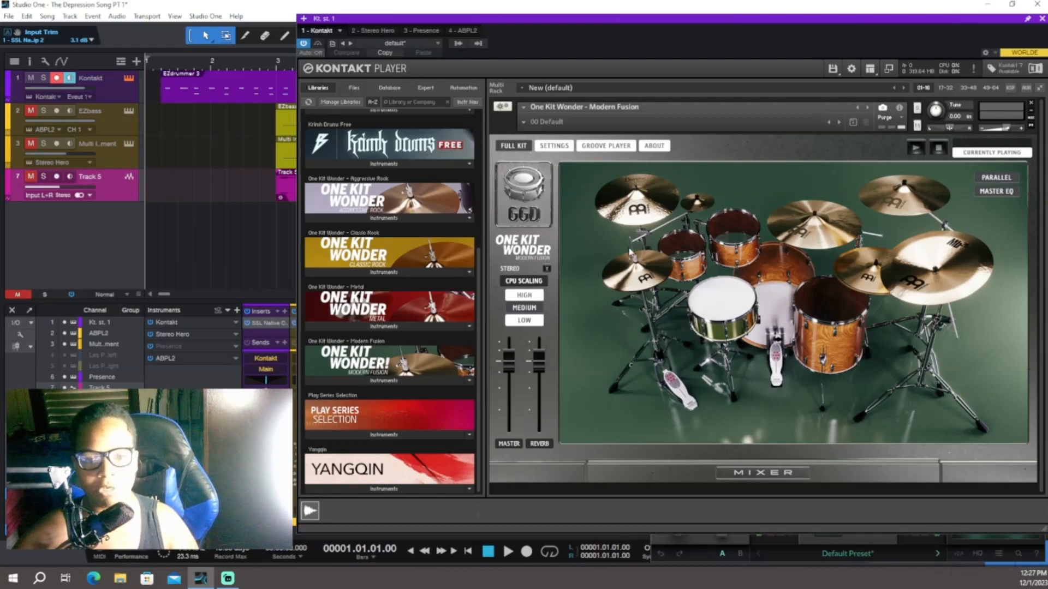
Play the song from the start to hear the One Kit Wonder - Modern Fusion drums, and stop playback
{"action": "left_click", "coordinate": [721, 297]}
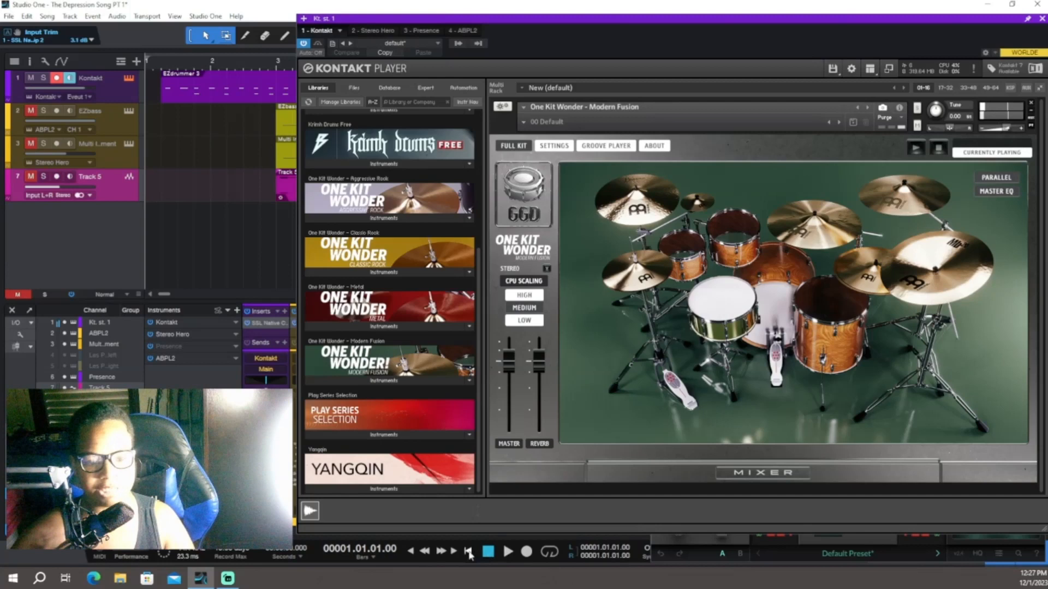
{"action": "left_click", "coordinate": [507, 552]}
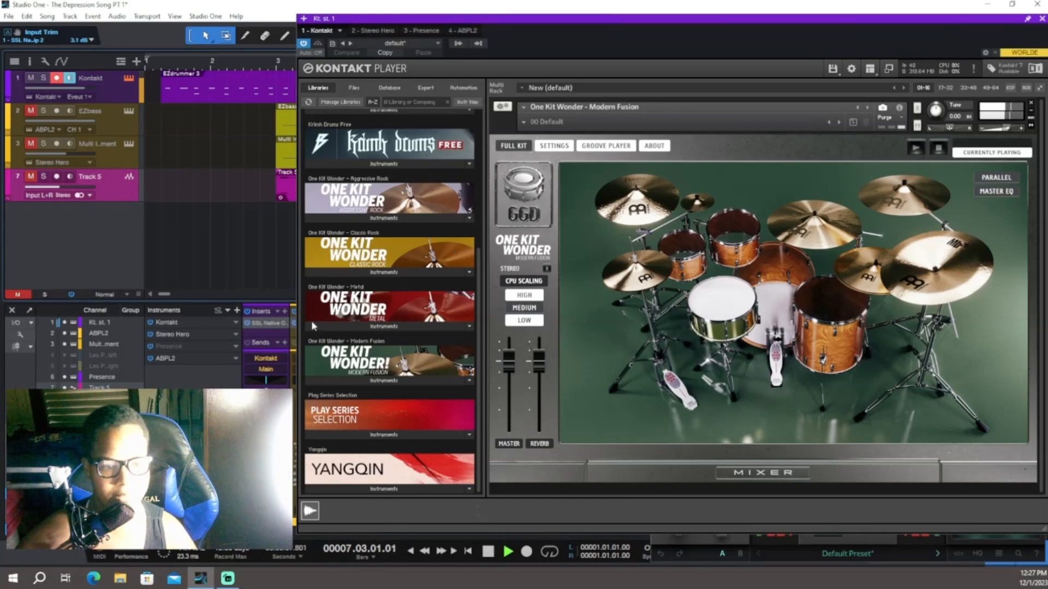
{"action": "left_click", "coordinate": [268, 325]}
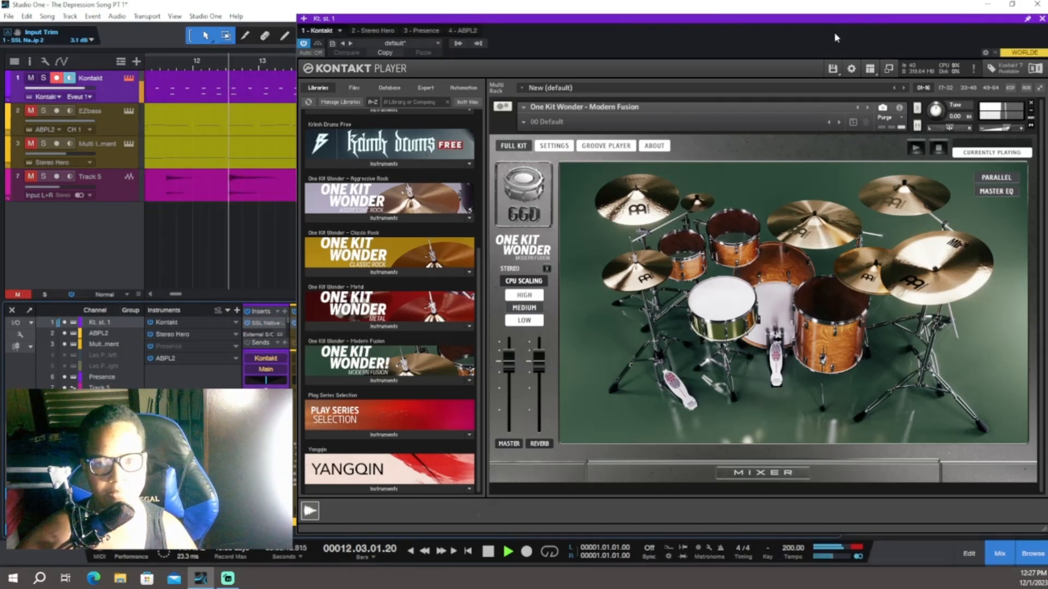
{"action": "mouse_move", "coordinate": [849, 22]}
{"action": "left_mouse_down"}
{"action": "mouse_move", "coordinate": [758, 30]}
{"action": "mouse_move", "coordinate": [843, 11]}
{"action": "mouse_move", "coordinate": [846, 25]}
{"action": "left_mouse_up"}
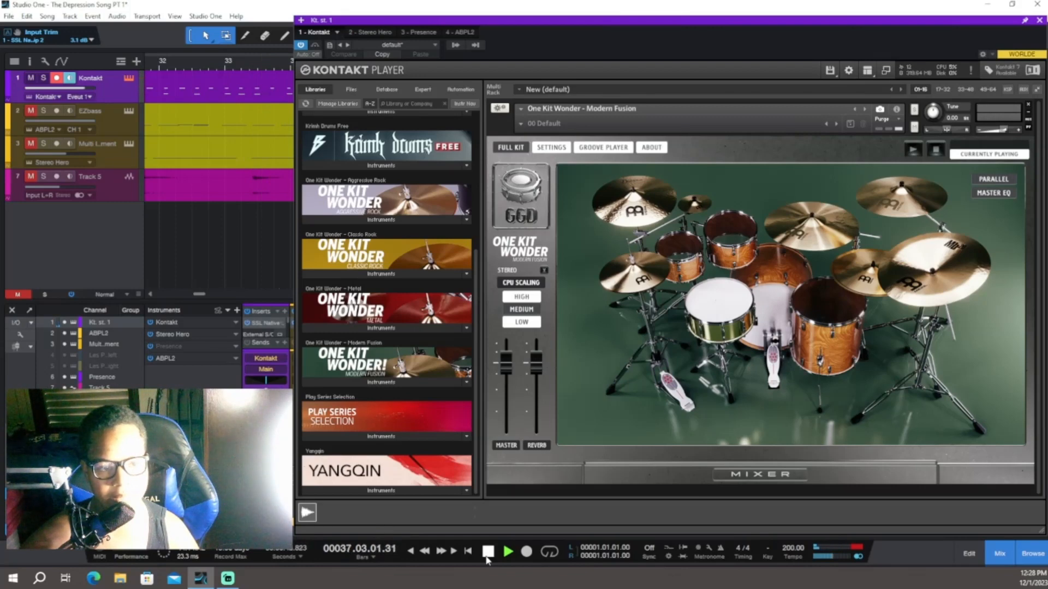
{"action": "left_click", "coordinate": [487, 552]}
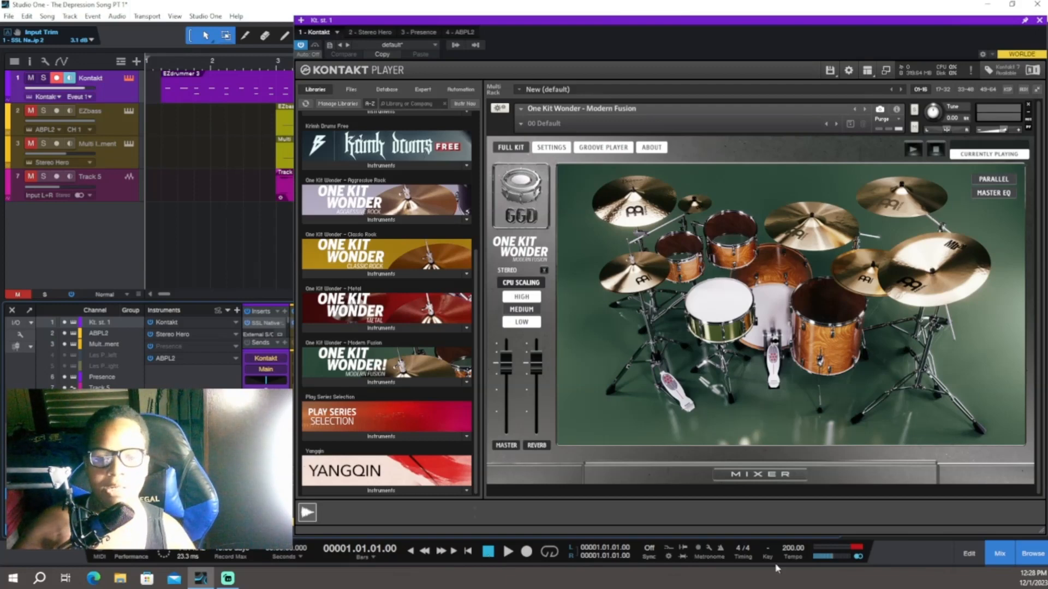
Audition the Modern Fusion kit's kick drum with repeated hits
{"action": "left_click", "coordinate": [771, 328]}
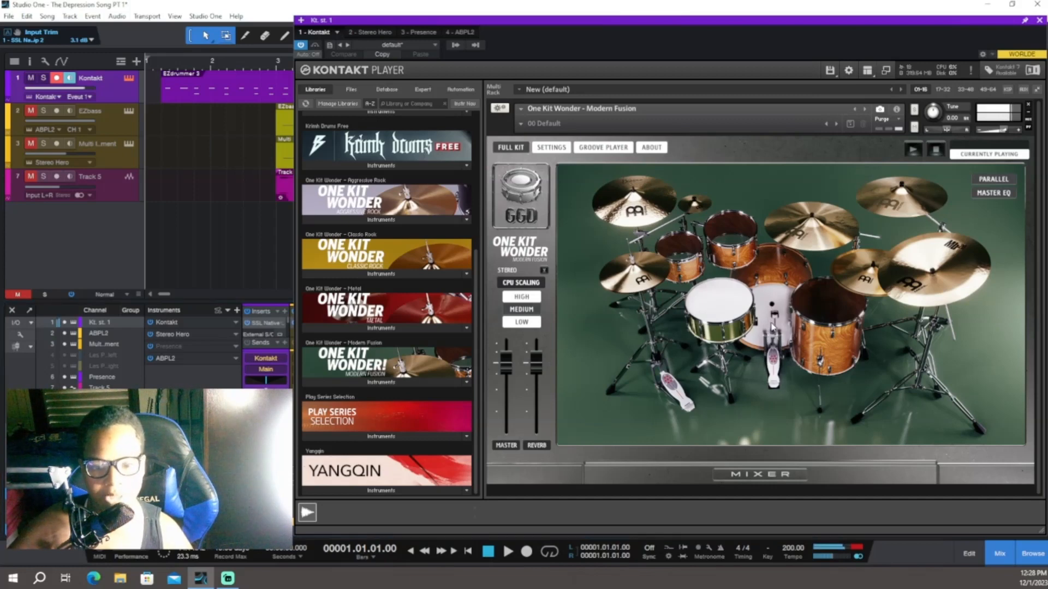
{"action": "left_click", "coordinate": [771, 327]}
{"action": "left_click", "coordinate": [771, 328]}
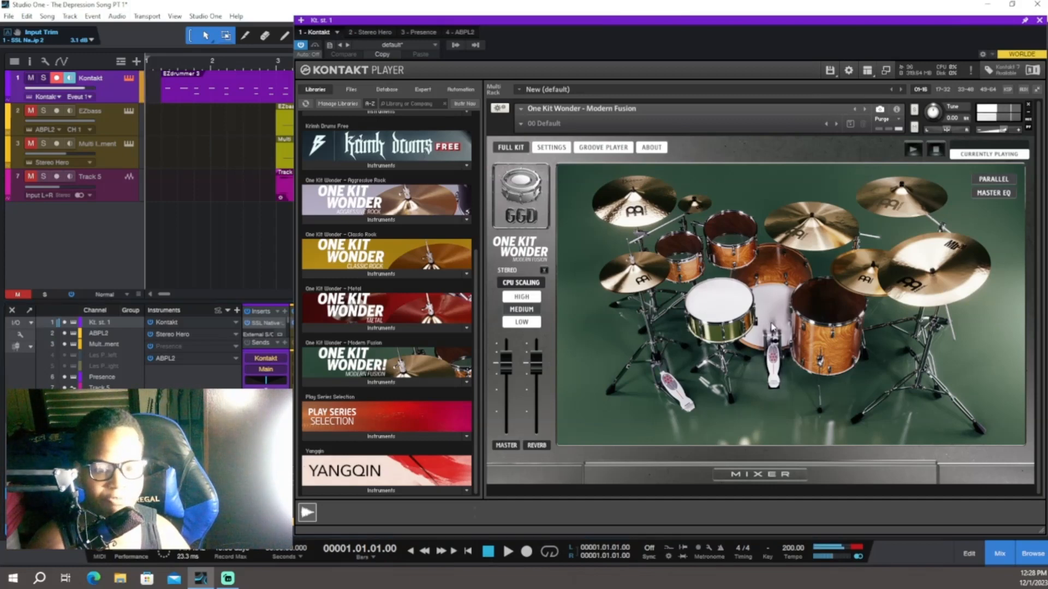
{"action": "left_click", "coordinate": [771, 328]}
{"action": "left_click", "coordinate": [771, 327]}
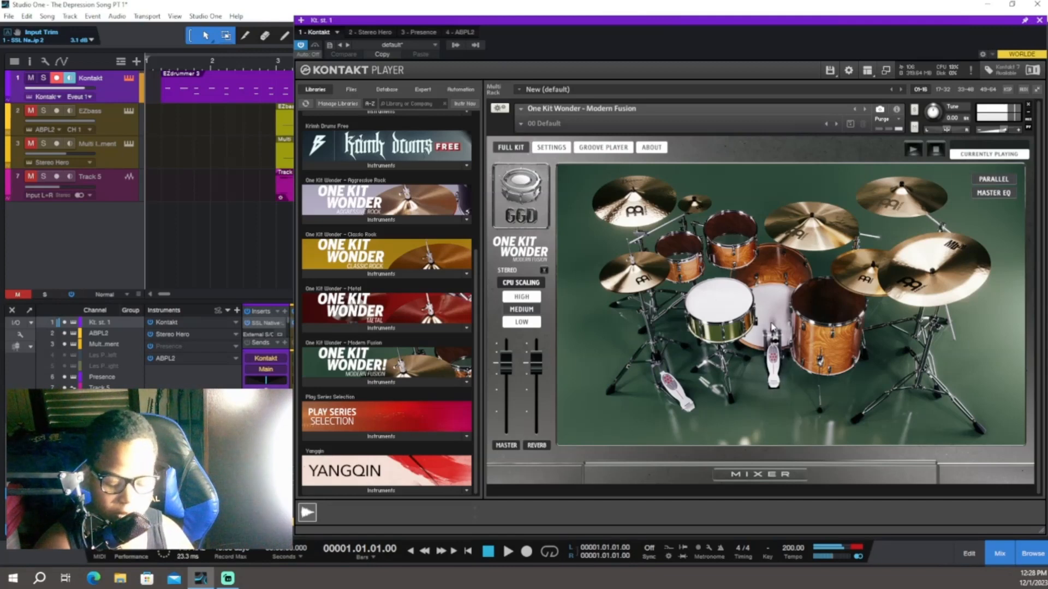
{"action": "left_click", "coordinate": [771, 327]}
{"action": "left_click", "coordinate": [771, 328]}
{"action": "left_click", "coordinate": [771, 328]}
{"action": "left_click", "coordinate": [771, 328]}
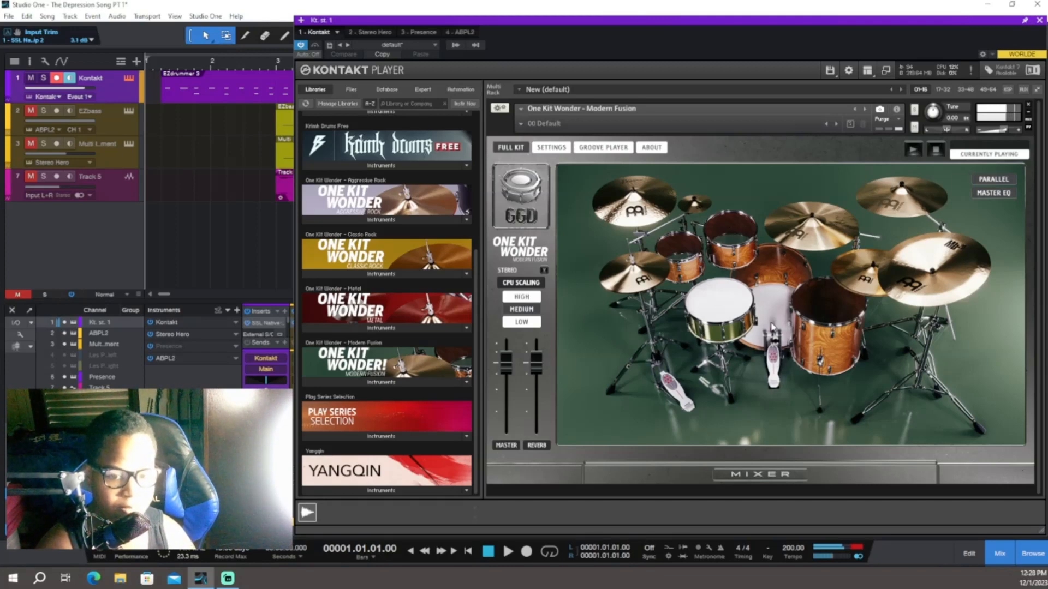
{"action": "left_click", "coordinate": [771, 327]}
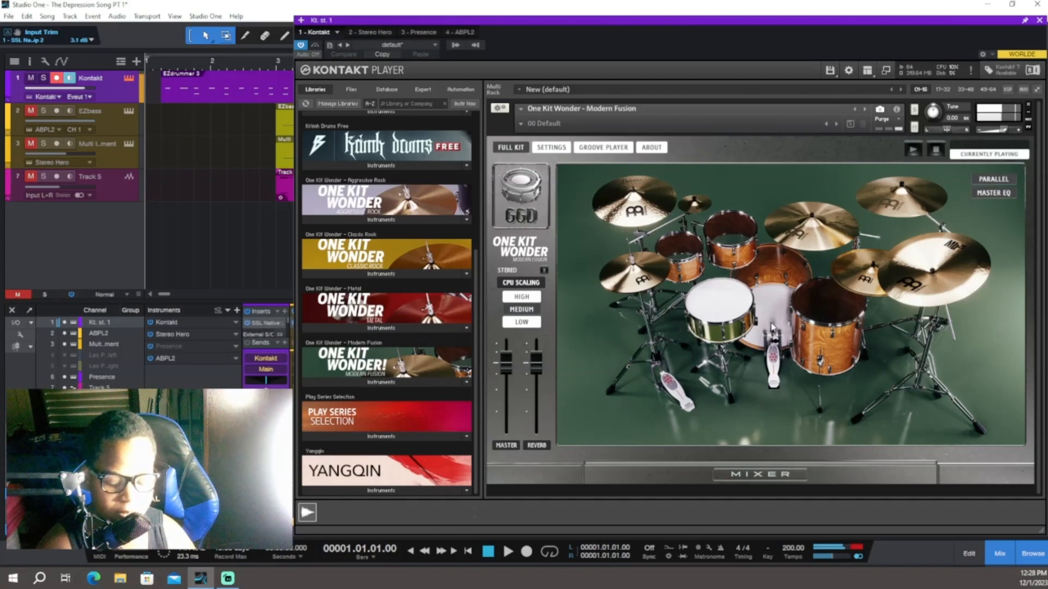
{"action": "left_click", "coordinate": [771, 328]}
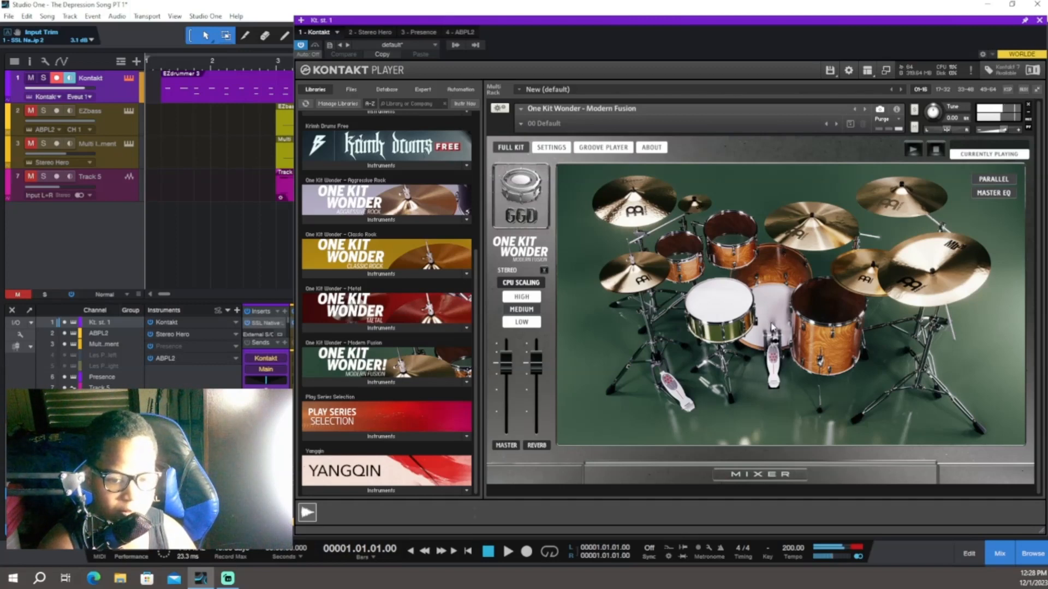
{"action": "left_click", "coordinate": [771, 328]}
{"action": "left_click", "coordinate": [771, 327]}
{"action": "left_click", "coordinate": [771, 328]}
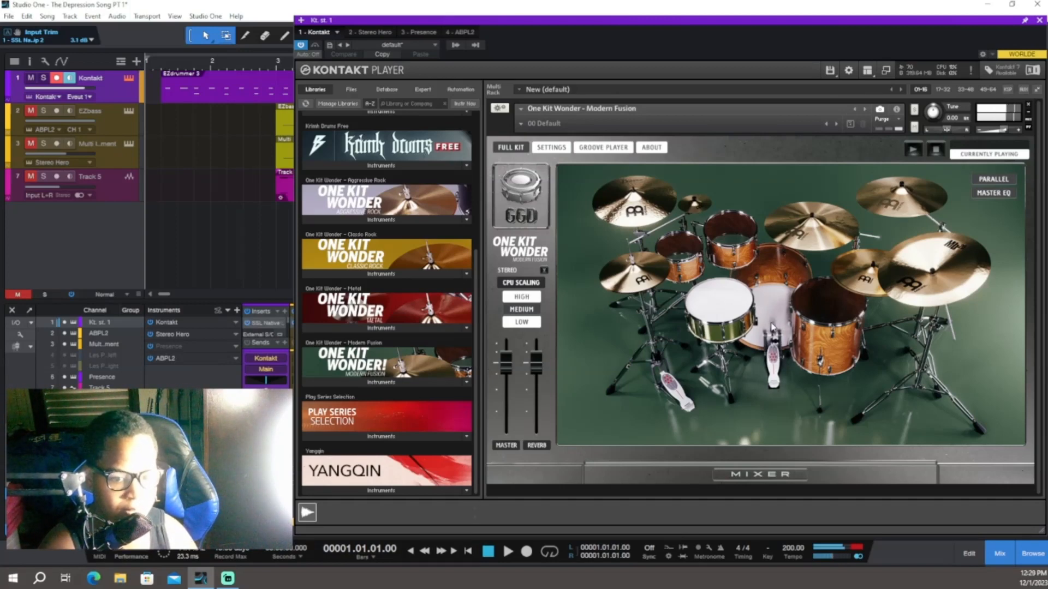
{"action": "left_click", "coordinate": [771, 327]}
{"action": "left_click", "coordinate": [771, 327]}
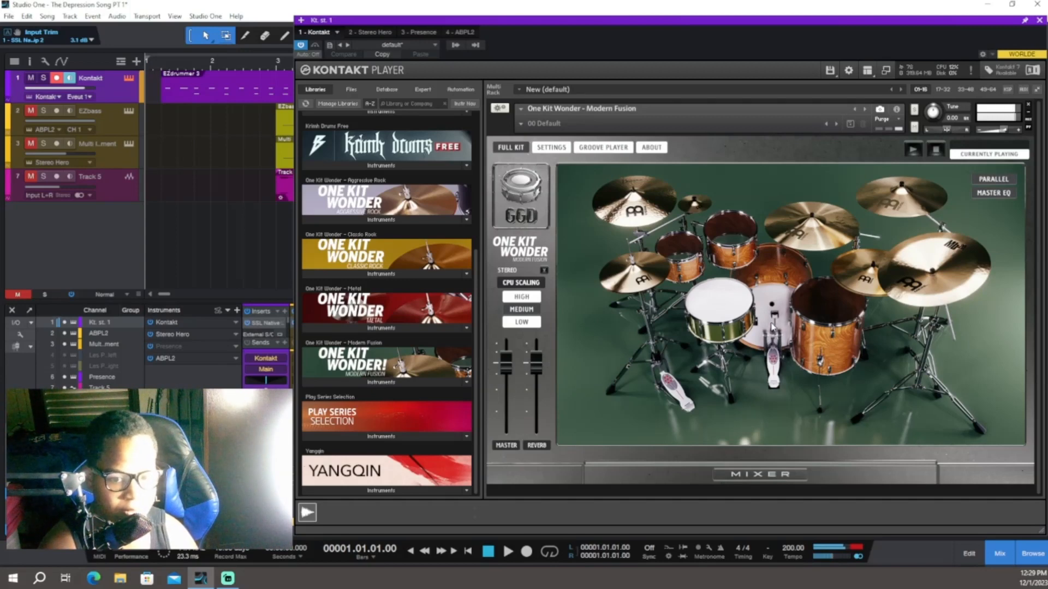
{"action": "left_click", "coordinate": [771, 327]}
{"action": "left_click", "coordinate": [771, 327]}
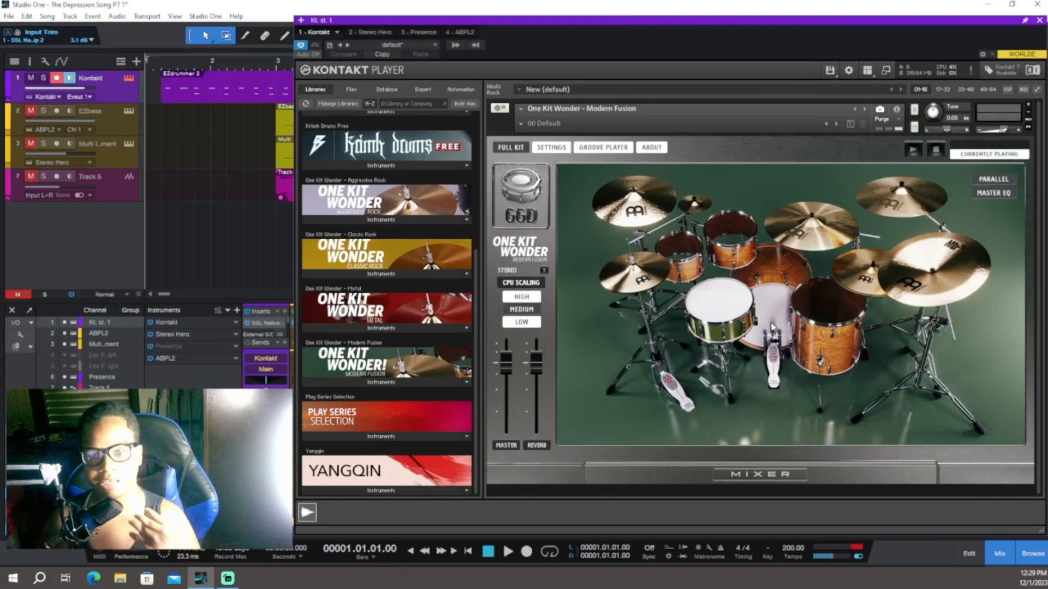
Reopen SSL Native Channel Strip 2 on the Kontakt channel and turn off its polarity inversion while the drums play
{"action": "left_click", "coordinate": [1039, 21]}
{"action": "double_click", "coordinate": [270, 324]}
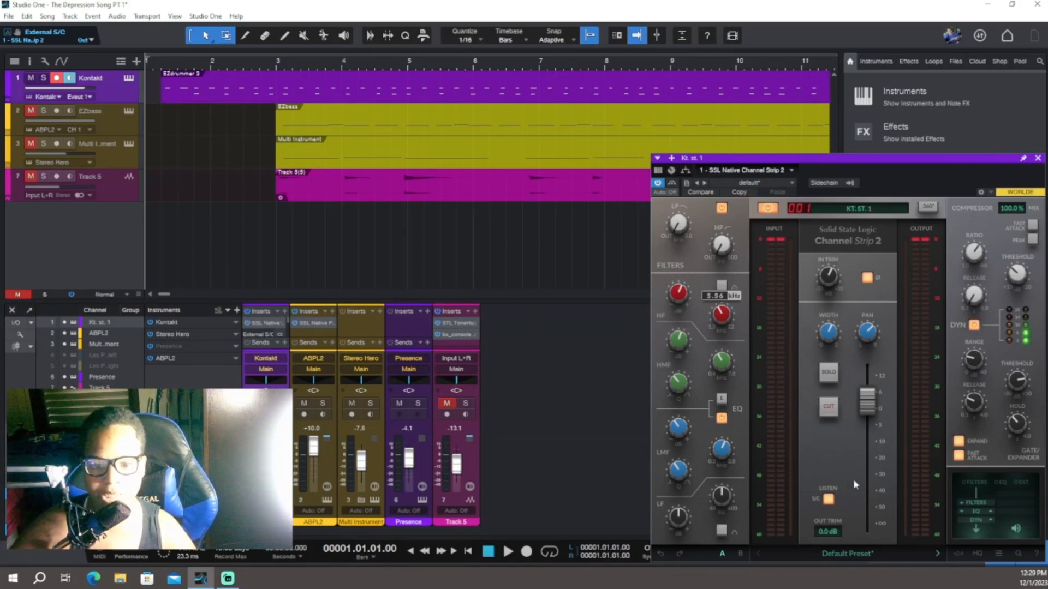
{"action": "left_click", "coordinate": [507, 552]}
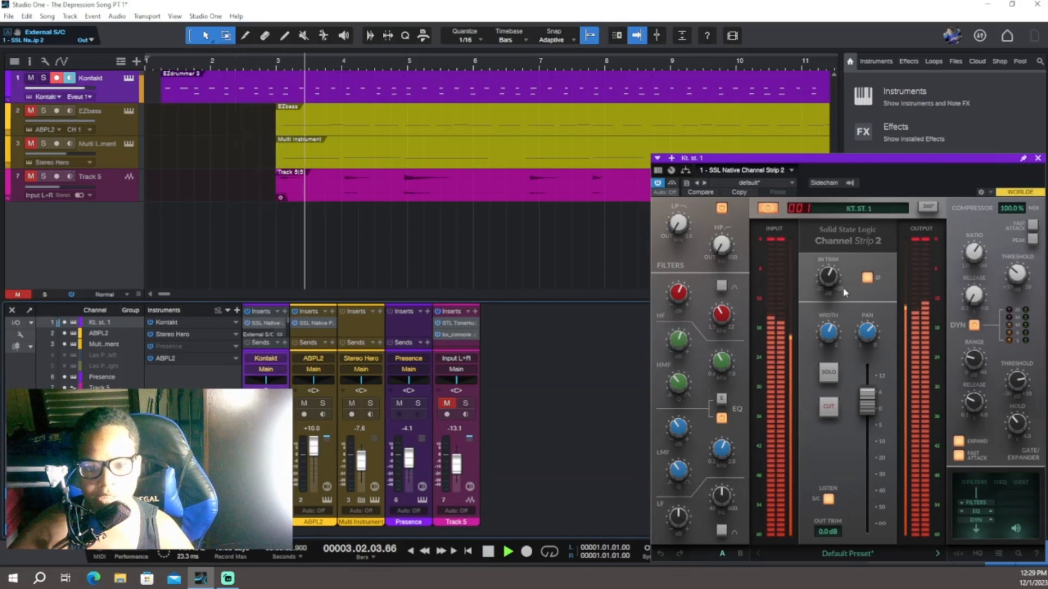
{"action": "left_click", "coordinate": [866, 277]}
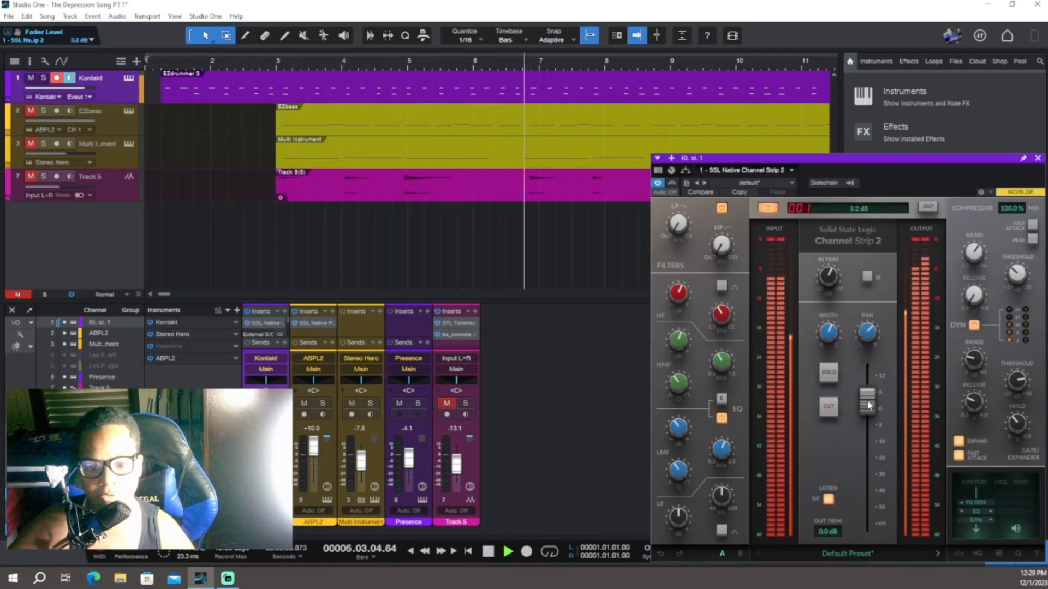
Raise the drum channel strip's fader level to about 5 dB and switch its LF band to Bell
{"action": "left_click_drag", "start_coordinate": [870, 388], "coordinate": [869, 418]}
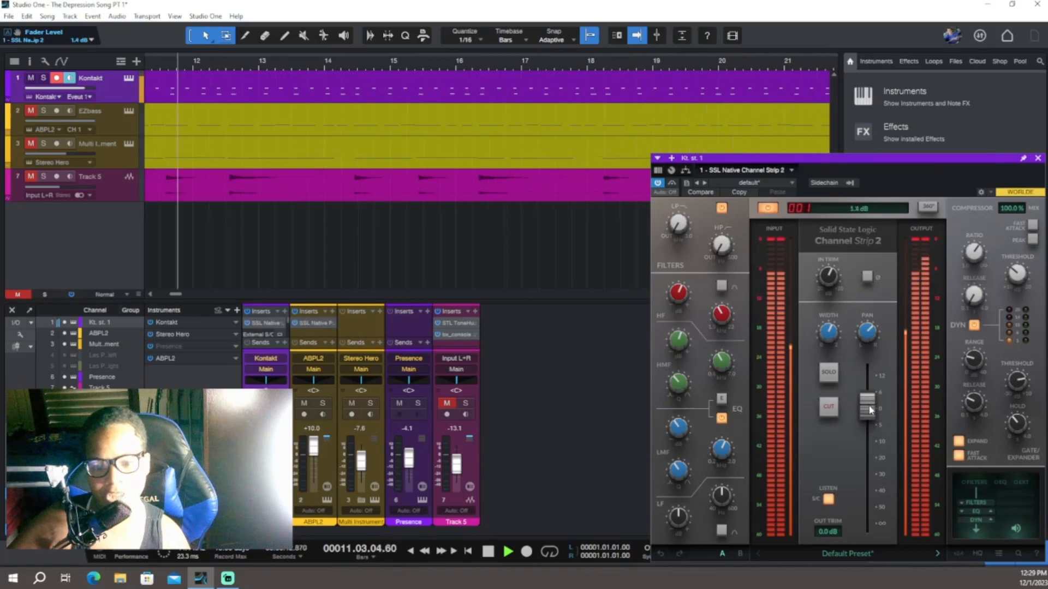
{"action": "left_click_drag", "start_coordinate": [868, 418], "coordinate": [872, 402]}
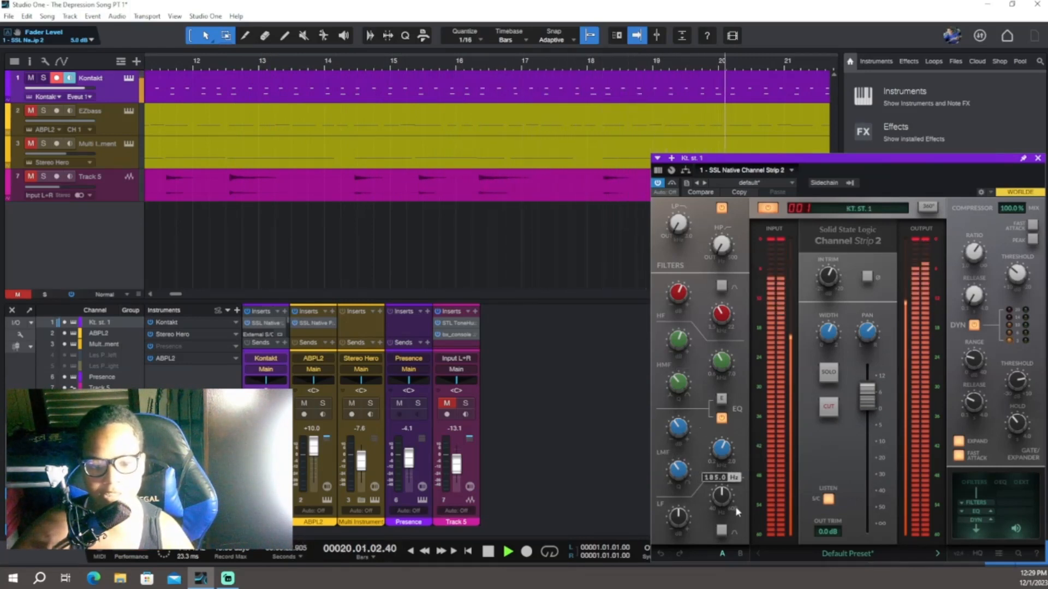
{"action": "left_click", "coordinate": [720, 531]}
{"action": "mouse_move", "coordinate": [722, 500]}
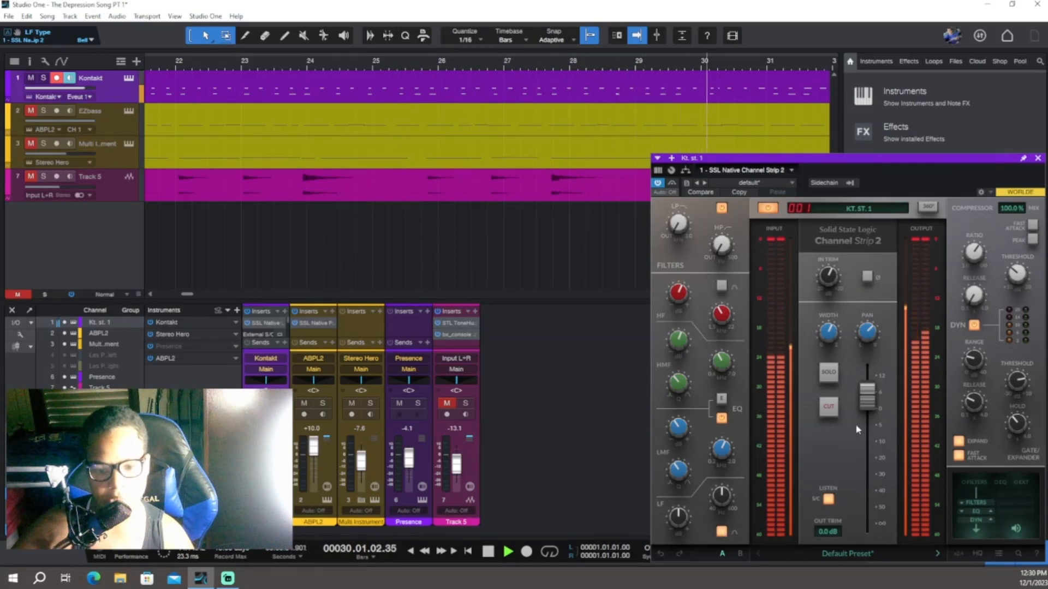
Toggle the drum channel strip's cut and solo on and off, and stop playback
{"action": "left_click", "coordinate": [828, 408]}
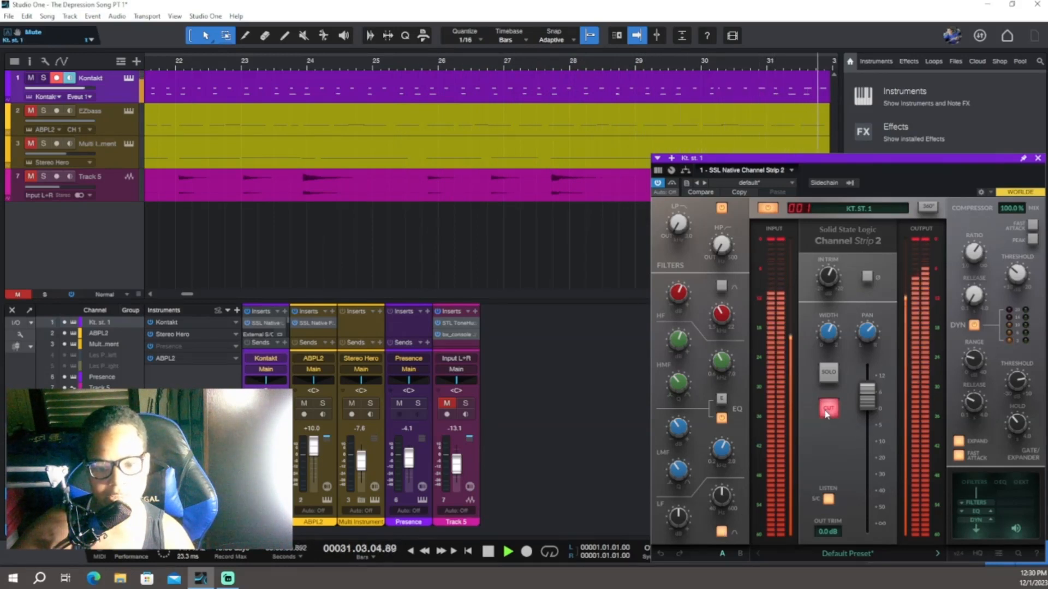
{"action": "left_click", "coordinate": [827, 413]}
{"action": "left_click", "coordinate": [824, 376]}
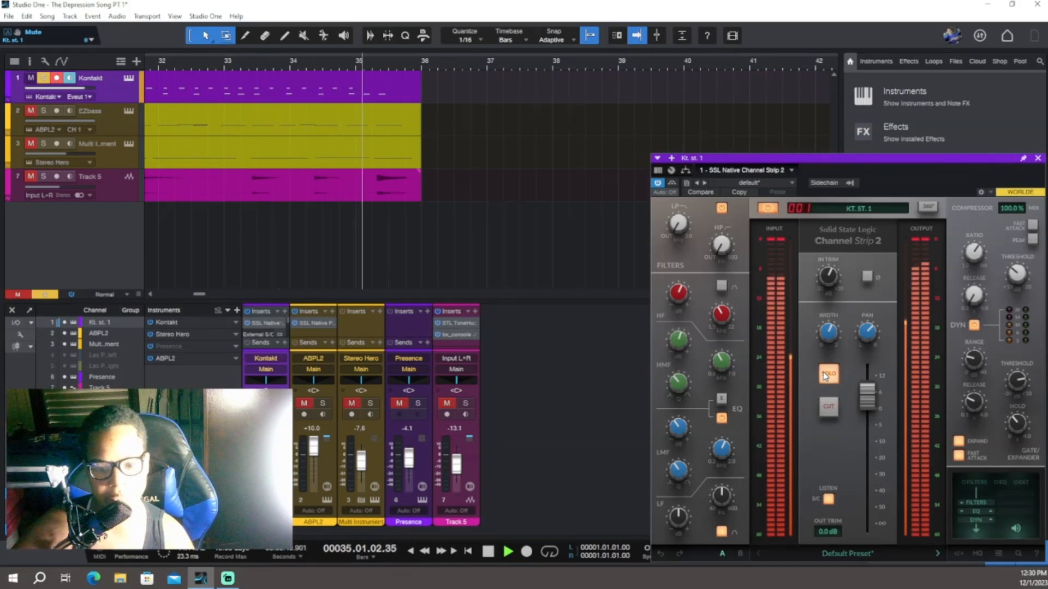
{"action": "left_click", "coordinate": [826, 375]}
{"action": "left_click", "coordinate": [488, 552]}
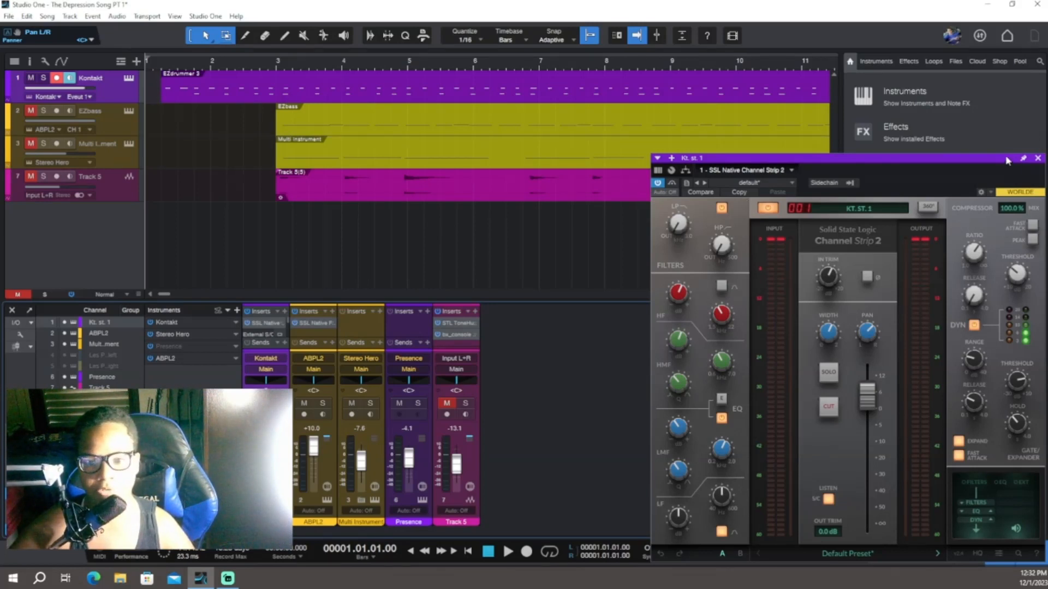
Add Virtual Mix Rack after SSL Native FlexVerb on the ABPL2 channel and reposition its window to show the whole rack
{"action": "left_click_drag", "start_coordinate": [993, 164], "coordinate": [883, 147]}
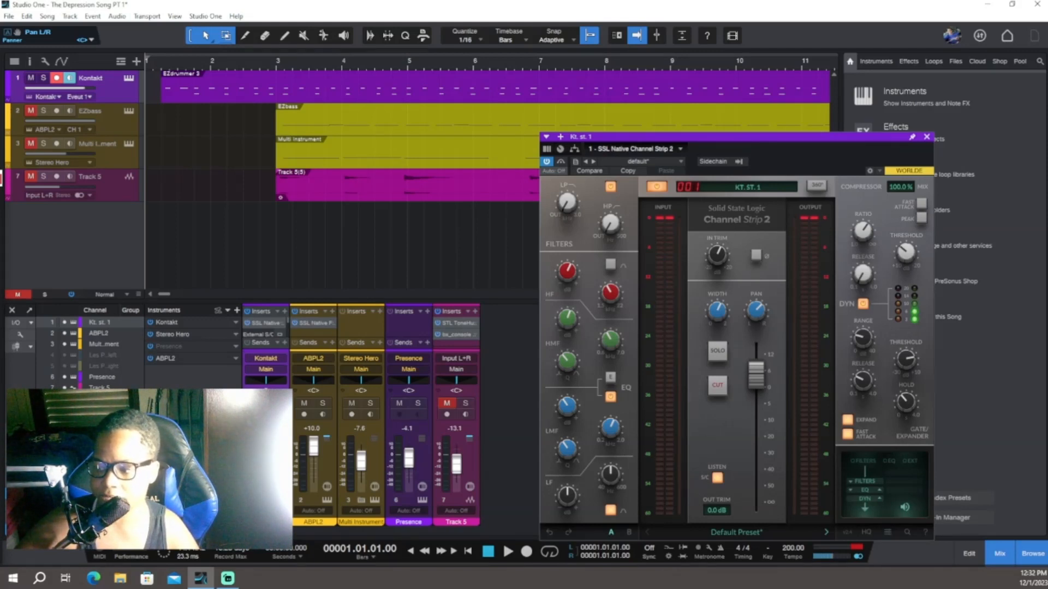
{"action": "left_click_drag", "start_coordinate": [289, 431], "coordinate": [303, 125]}
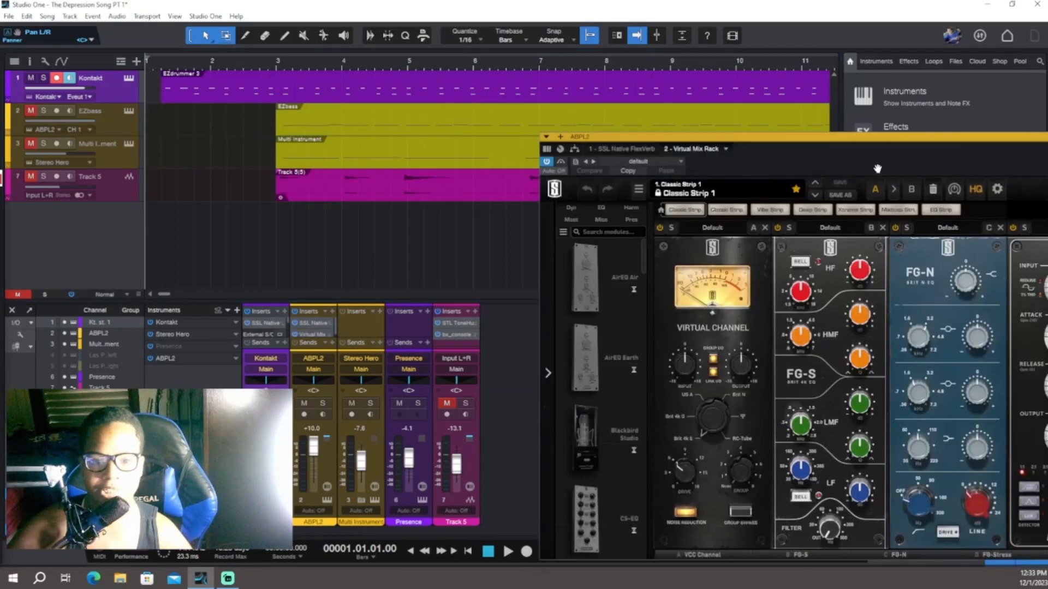
{"action": "left_click_drag", "start_coordinate": [871, 142], "coordinate": [659, 120]}
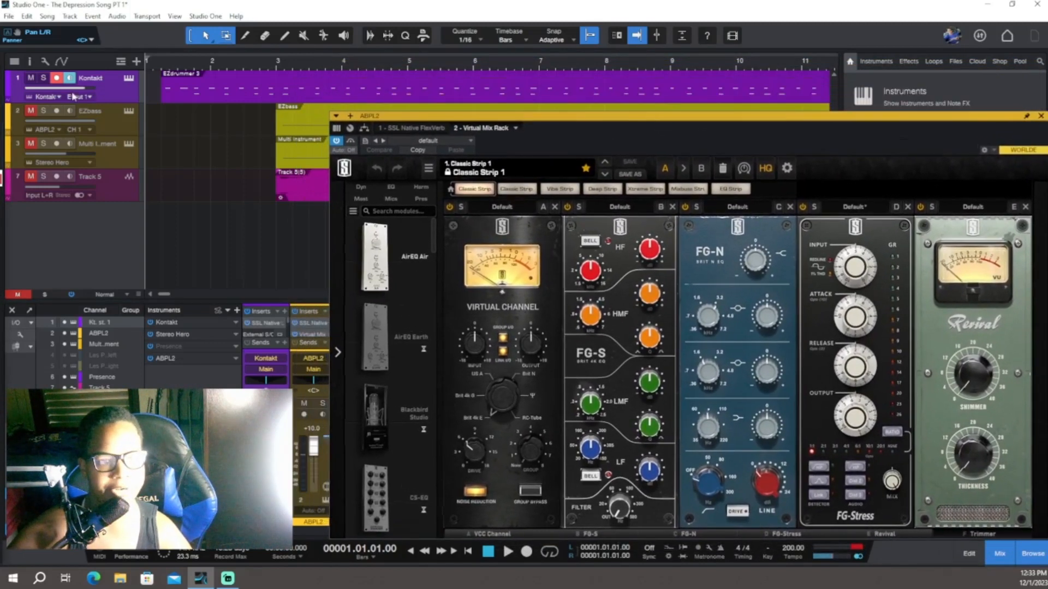
Mute the Kontakt drums and, during playback, set ABPL2's Virtual Channel module to Brit 4k G and raise its input
{"action": "left_click", "coordinate": [31, 79]}
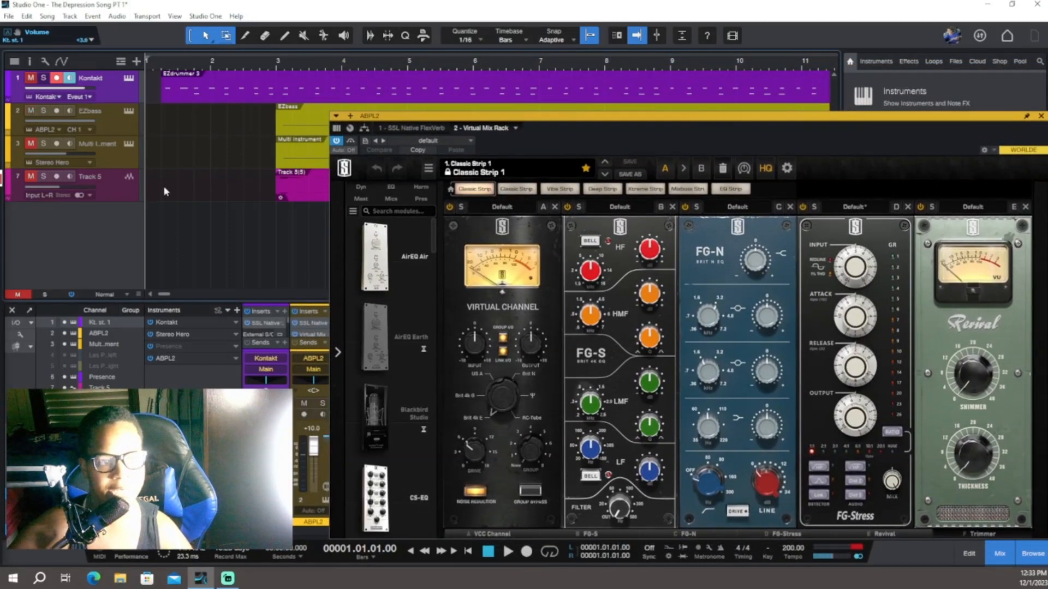
{"action": "left_click", "coordinate": [509, 552]}
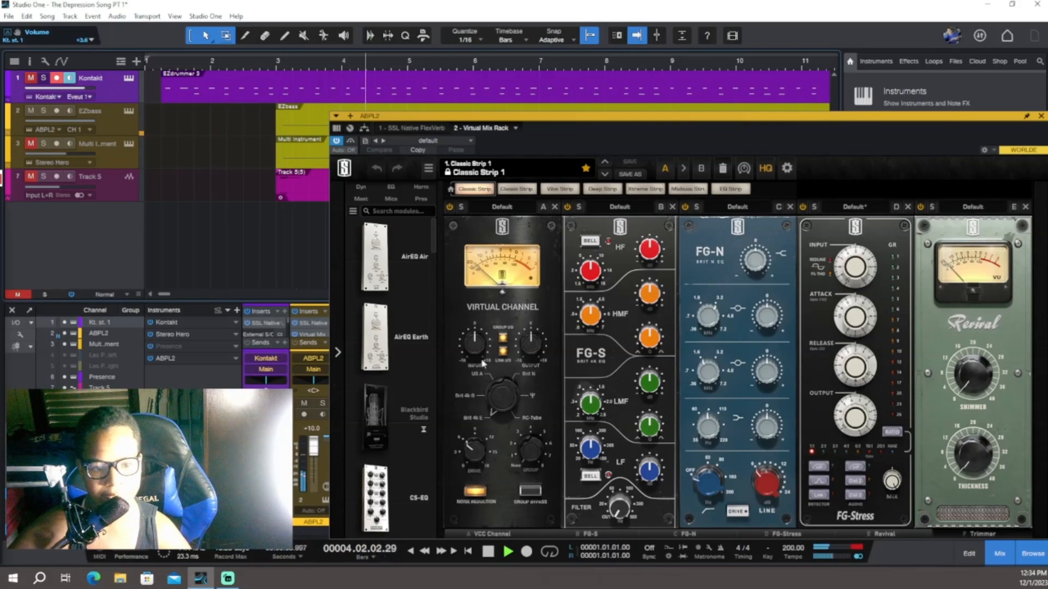
{"action": "left_click_drag", "start_coordinate": [503, 403], "coordinate": [503, 394]}
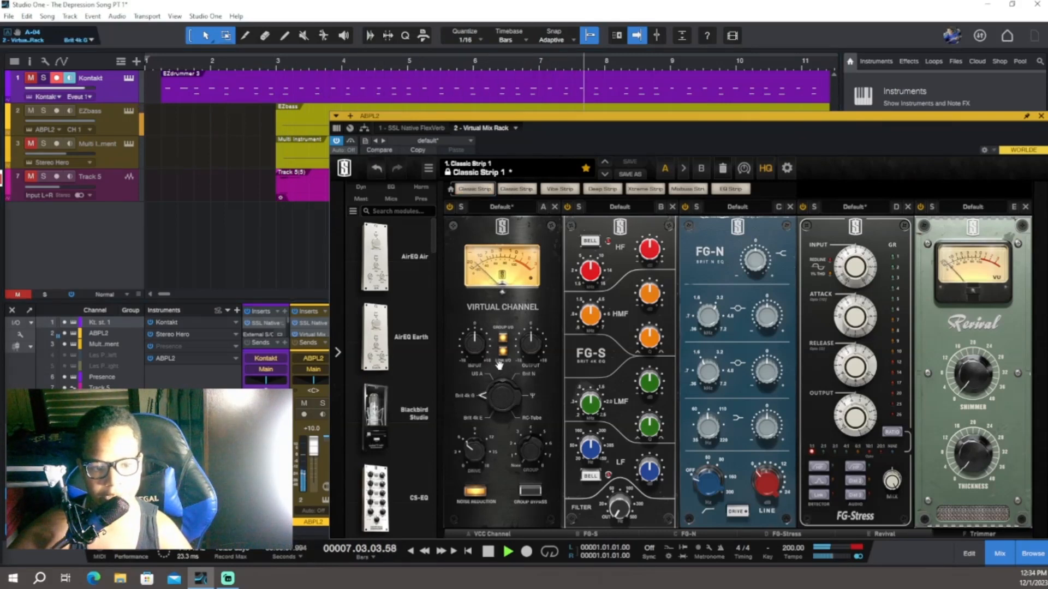
{"action": "left_click_drag", "start_coordinate": [480, 349], "coordinate": [478, 334]}
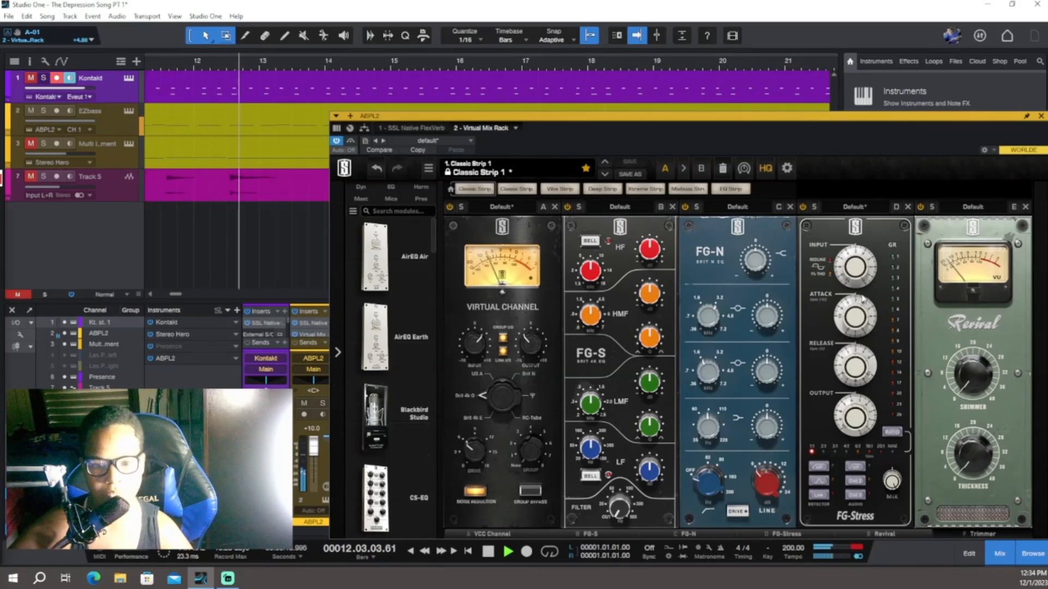
Adjust the FG-Stress compressor's input, ratio and release on ABPL2, and set its attack to about 7.8
{"action": "left_click_drag", "start_coordinate": [844, 274], "coordinate": [850, 257]}
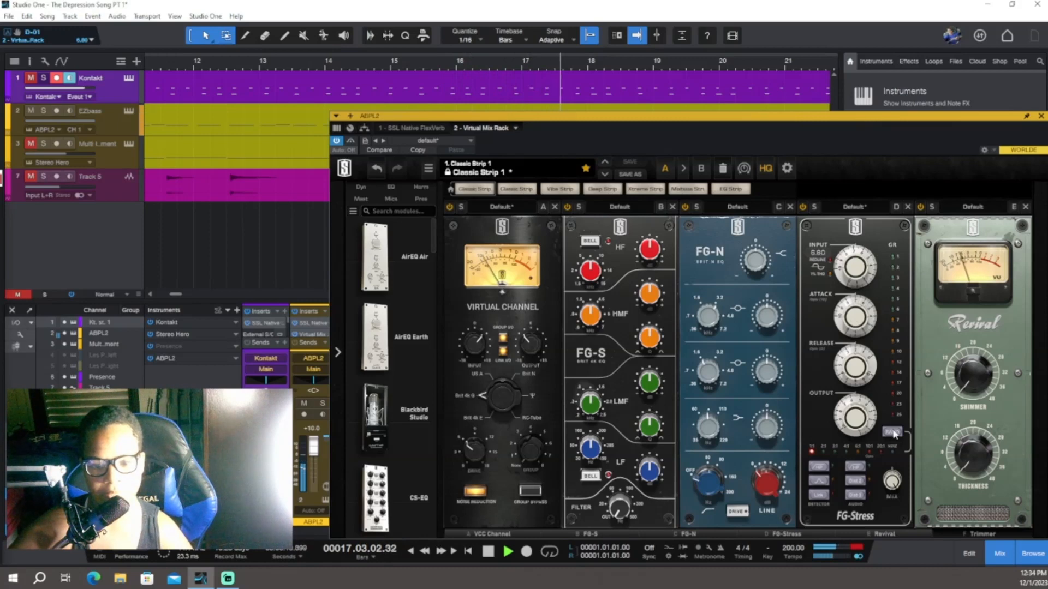
{"action": "left_click", "coordinate": [893, 433]}
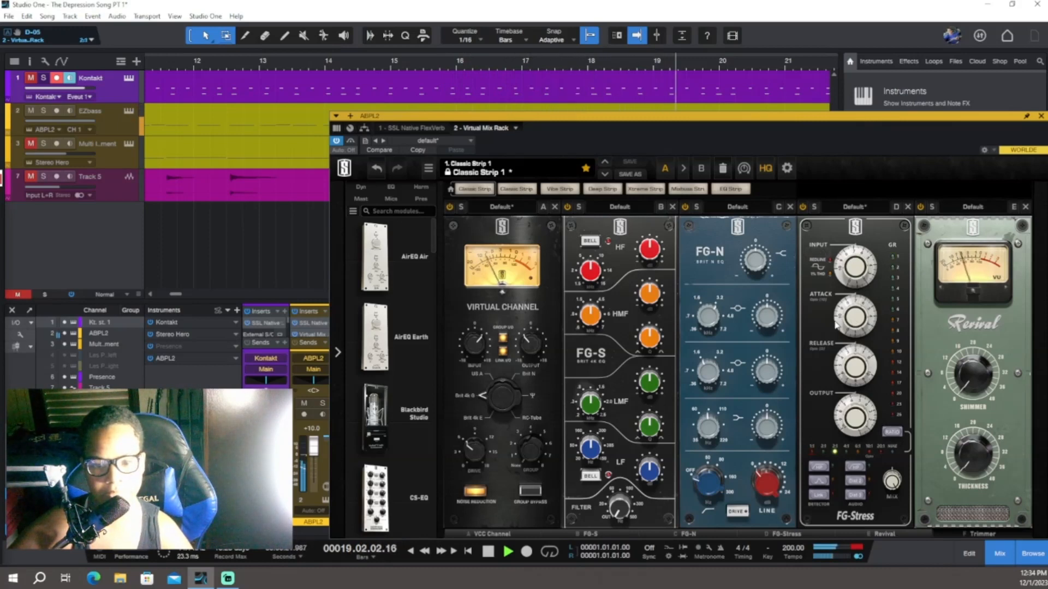
{"action": "left_click_drag", "start_coordinate": [845, 324], "coordinate": [848, 316]}
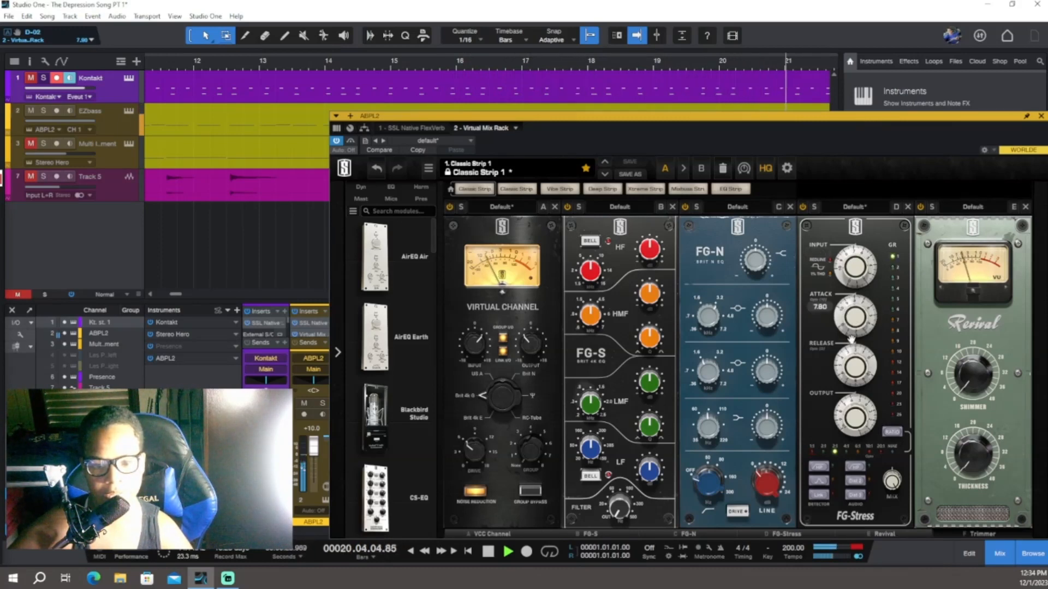
{"action": "mouse_move", "coordinate": [842, 362]}
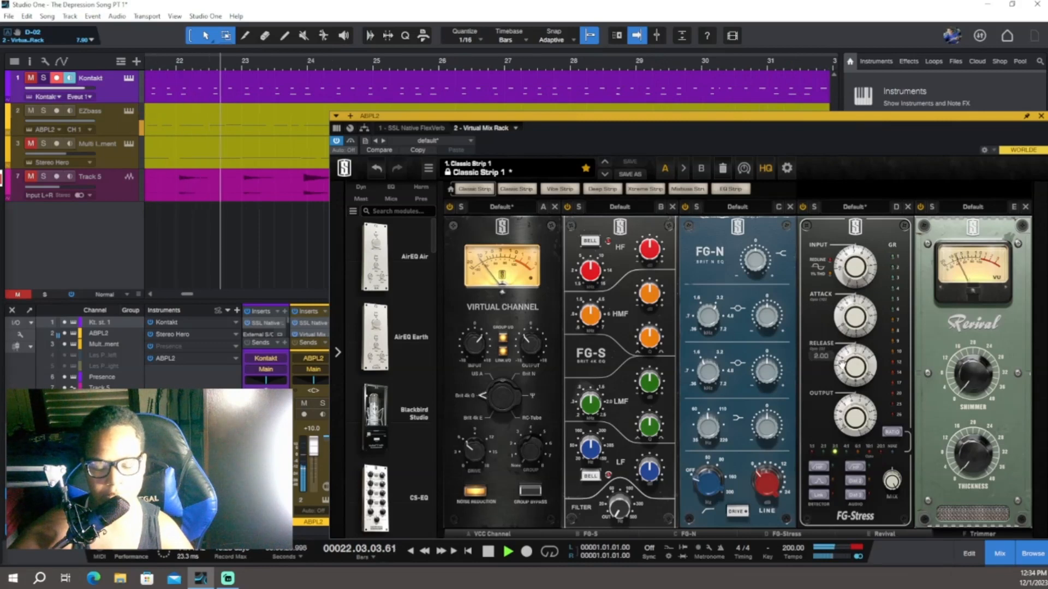
{"action": "left_click_drag", "start_coordinate": [842, 362], "coordinate": [844, 355]}
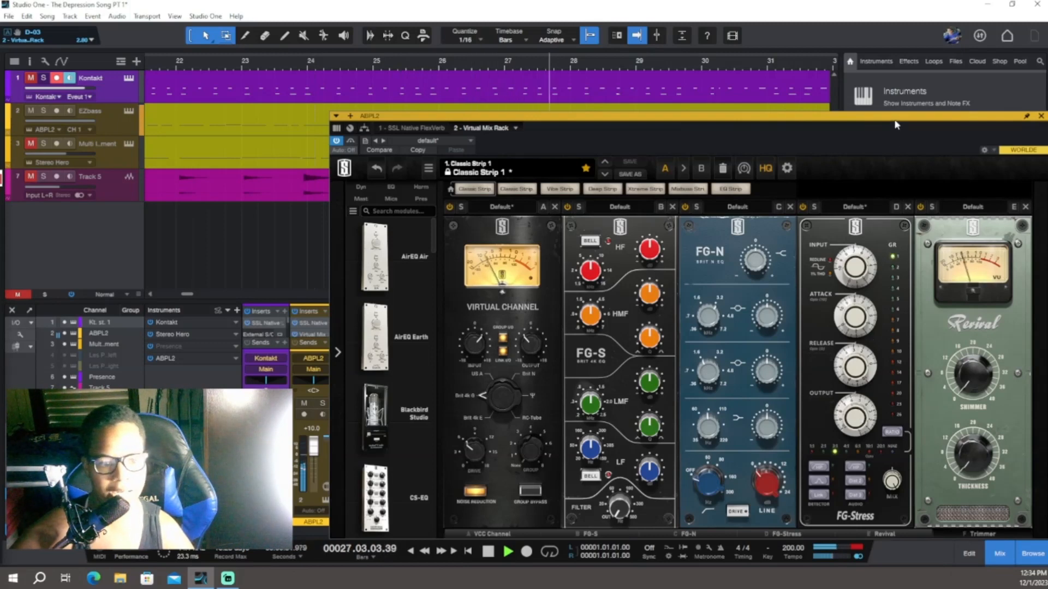
Audition the bass with ABPL2's SSL Native FlexVerb and the EZbass track's Ample Bass instrument editor open, stopping and restarting playback
{"action": "left_click", "coordinate": [491, 553]}
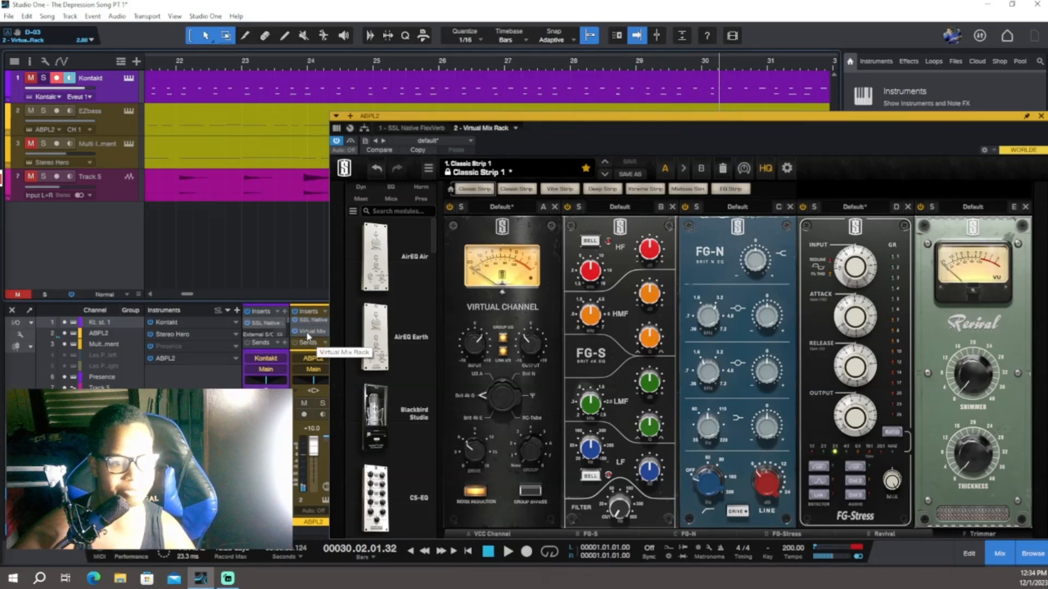
{"action": "left_click", "coordinate": [411, 129]}
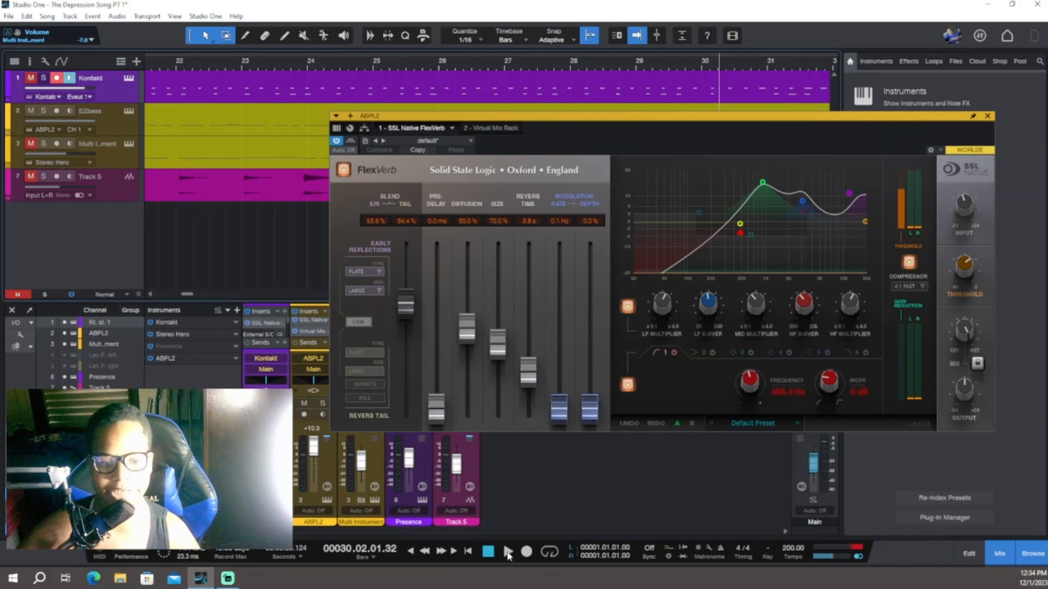
{"action": "key", "text": "space"}
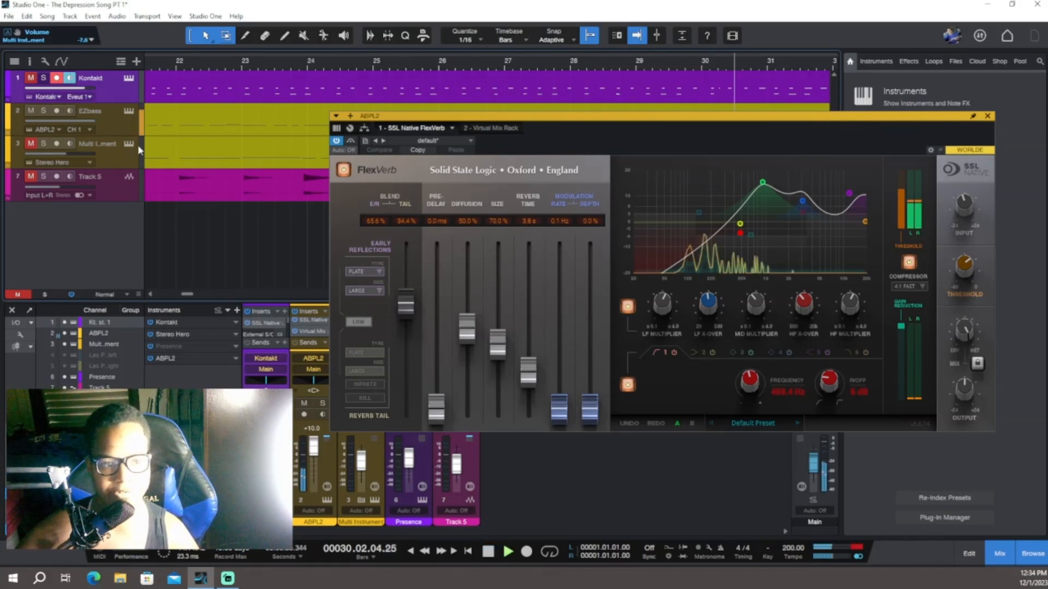
{"action": "left_click", "coordinate": [129, 111]}
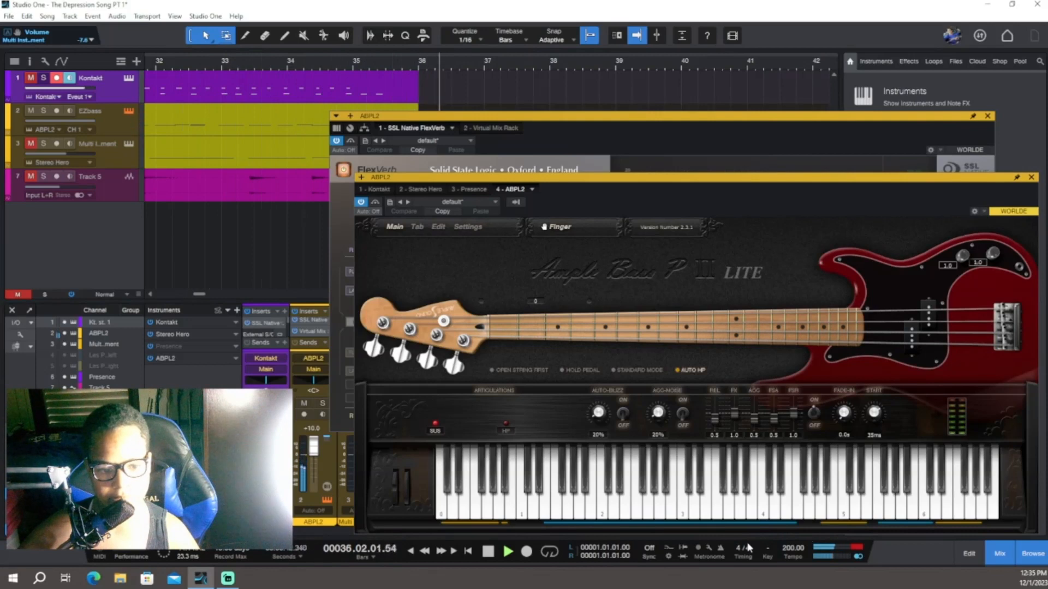
{"action": "left_click", "coordinate": [488, 552]}
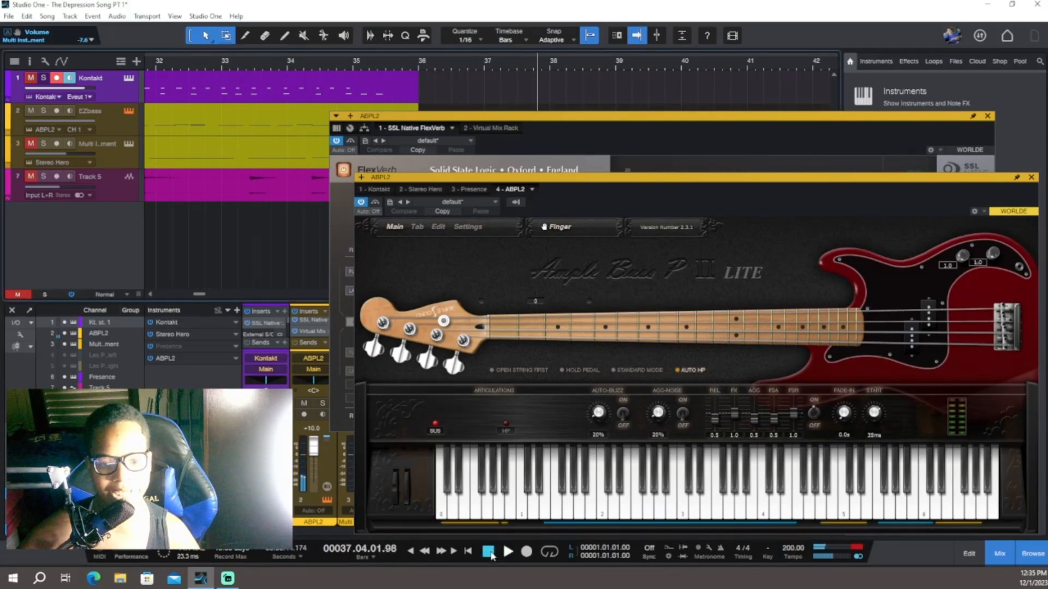
{"action": "left_click", "coordinate": [507, 552]}
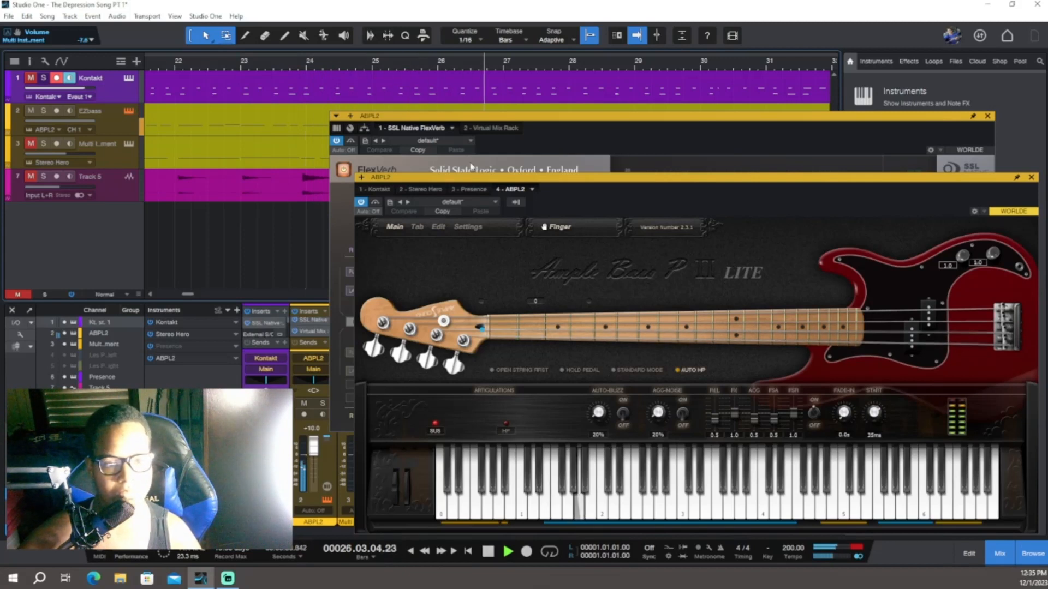
Bring FlexVerb forward and set its HF X-Over to about 2654 during playback, then stop and return to the song's start
{"action": "left_click", "coordinate": [616, 134]}
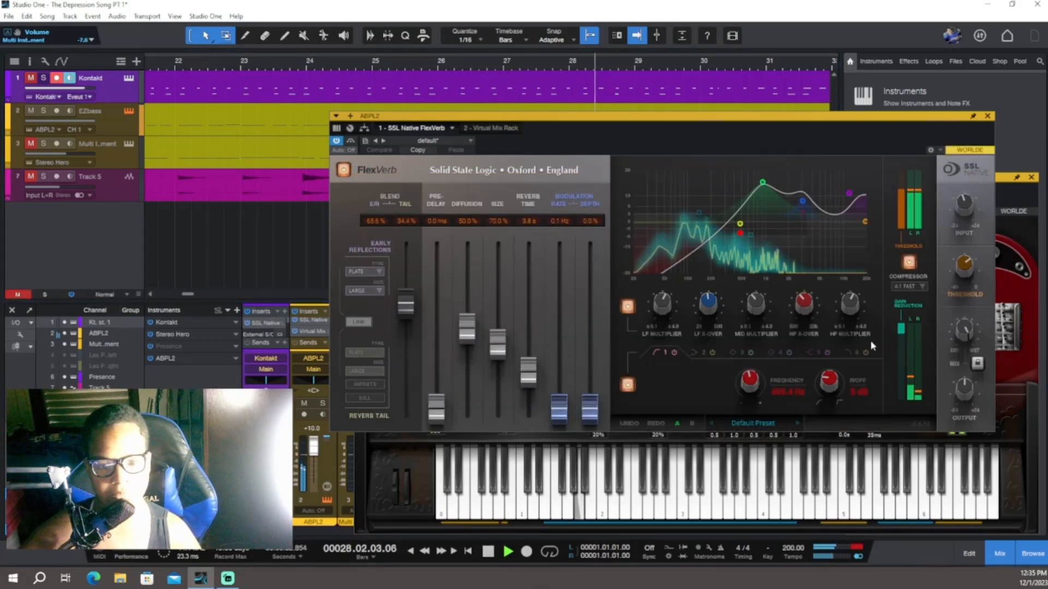
{"action": "mouse_move", "coordinate": [806, 304]}
{"action": "left_click_drag", "start_coordinate": [806, 305], "coordinate": [799, 309]}
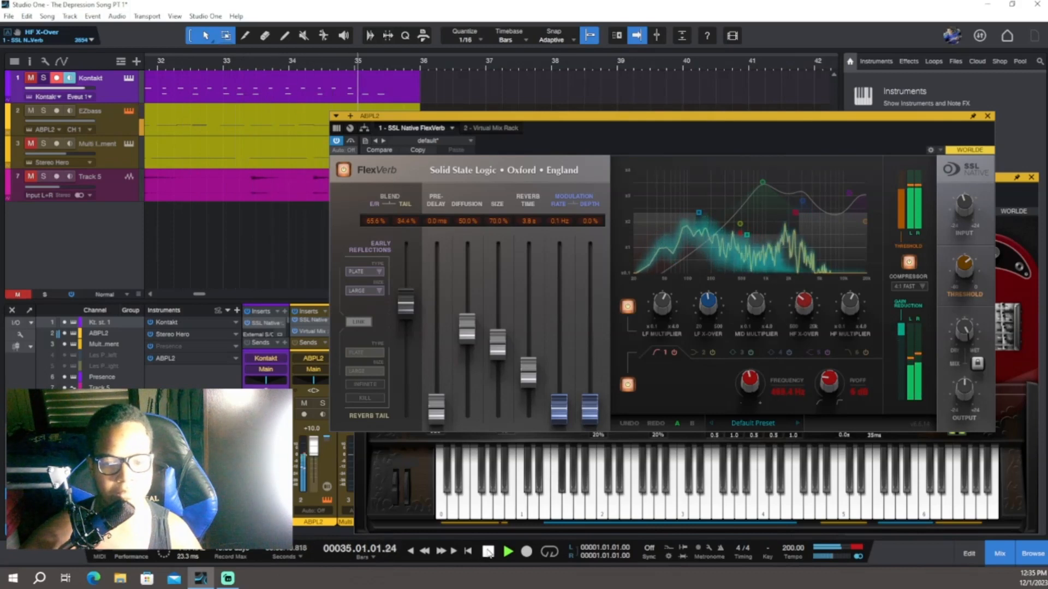
{"action": "left_click", "coordinate": [489, 553]}
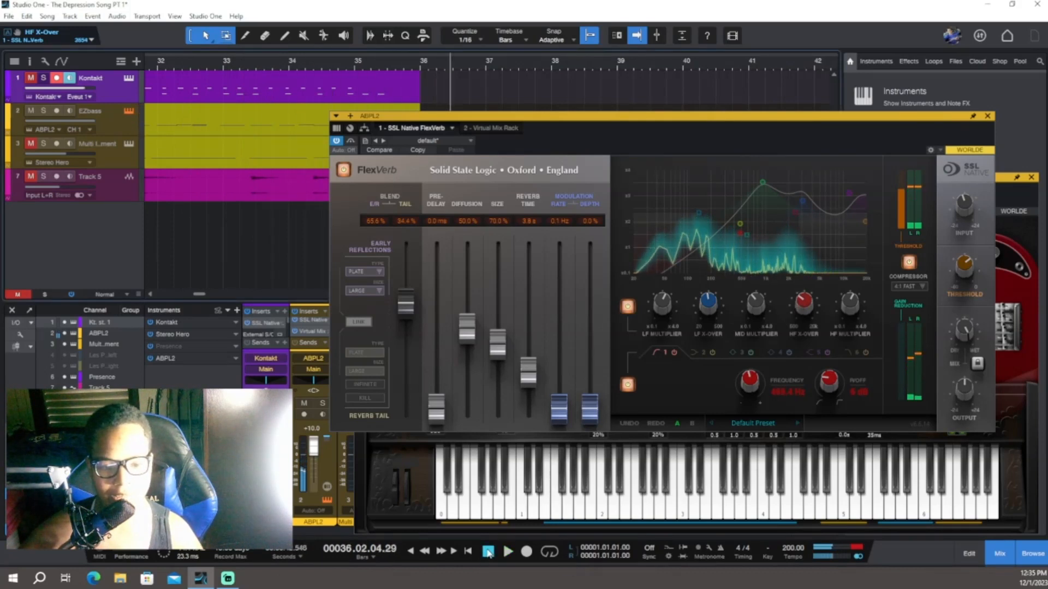
{"action": "left_click", "coordinate": [488, 553]}
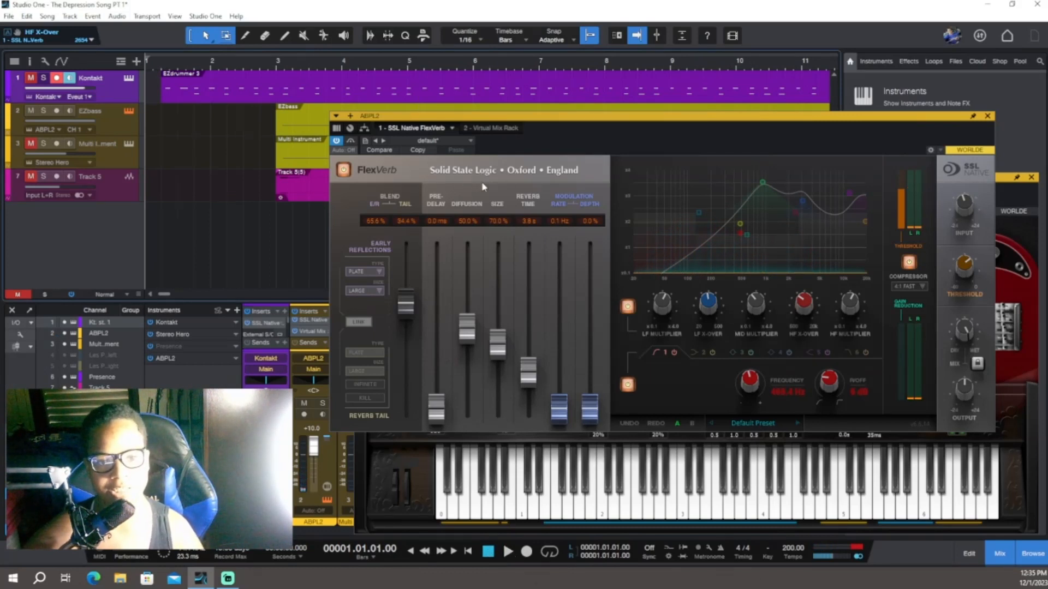
In ABPL2's Virtual Mix Rack, try FG-Stress at 20:1 during playback, return it to a low ratio, and set its output to about 5.1
{"action": "left_click", "coordinate": [489, 128]}
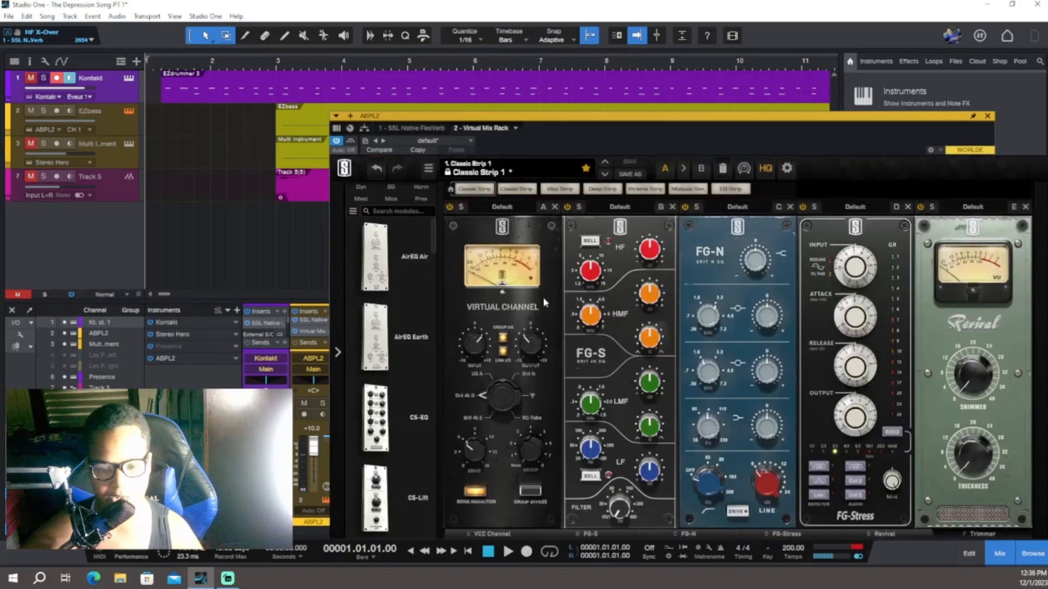
{"action": "left_click", "coordinate": [508, 552]}
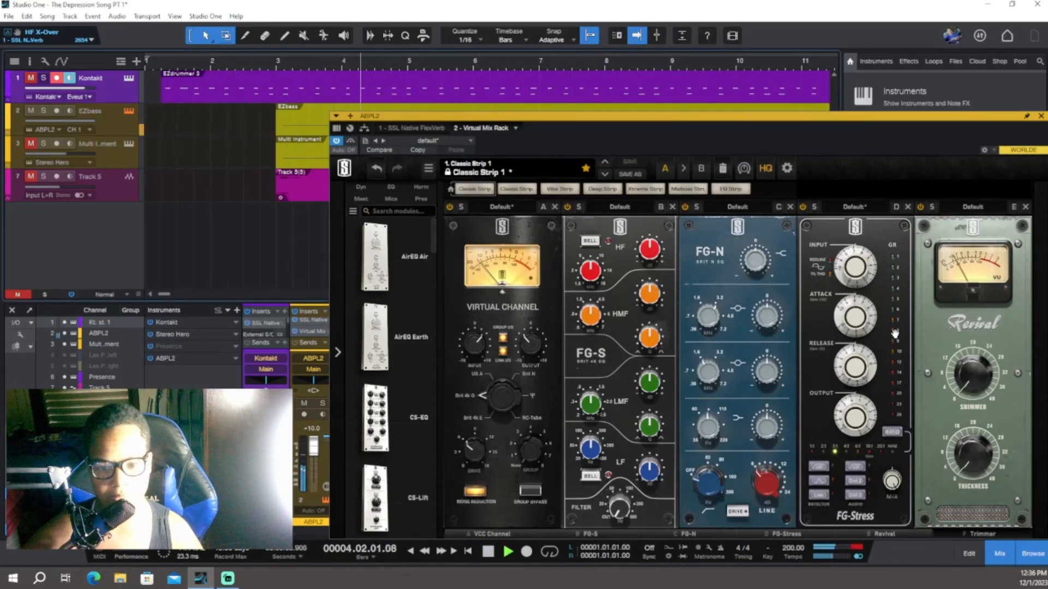
{"action": "left_click", "coordinate": [895, 433]}
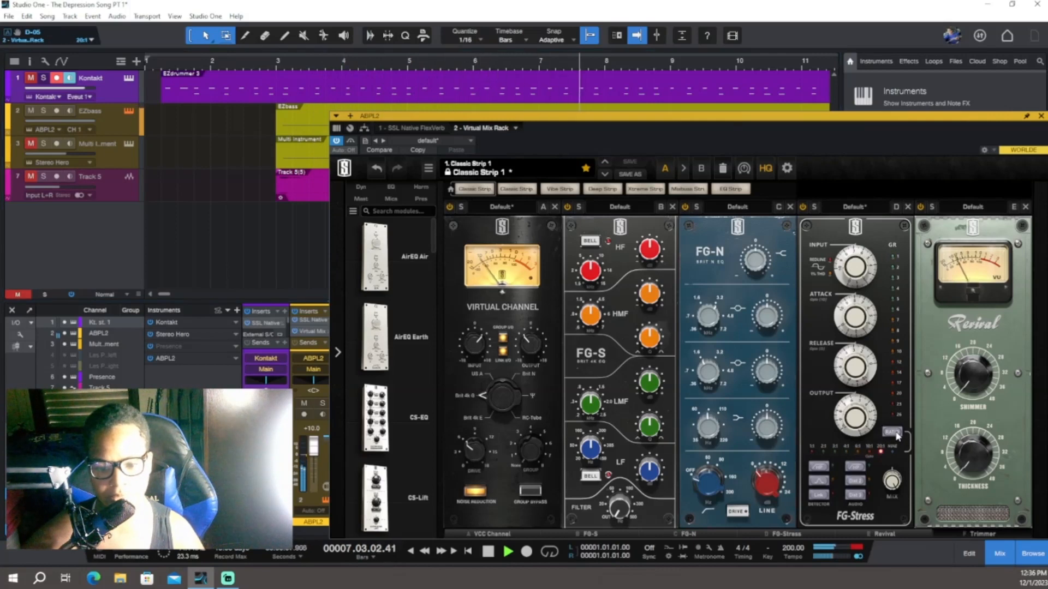
{"action": "left_click", "coordinate": [895, 434]}
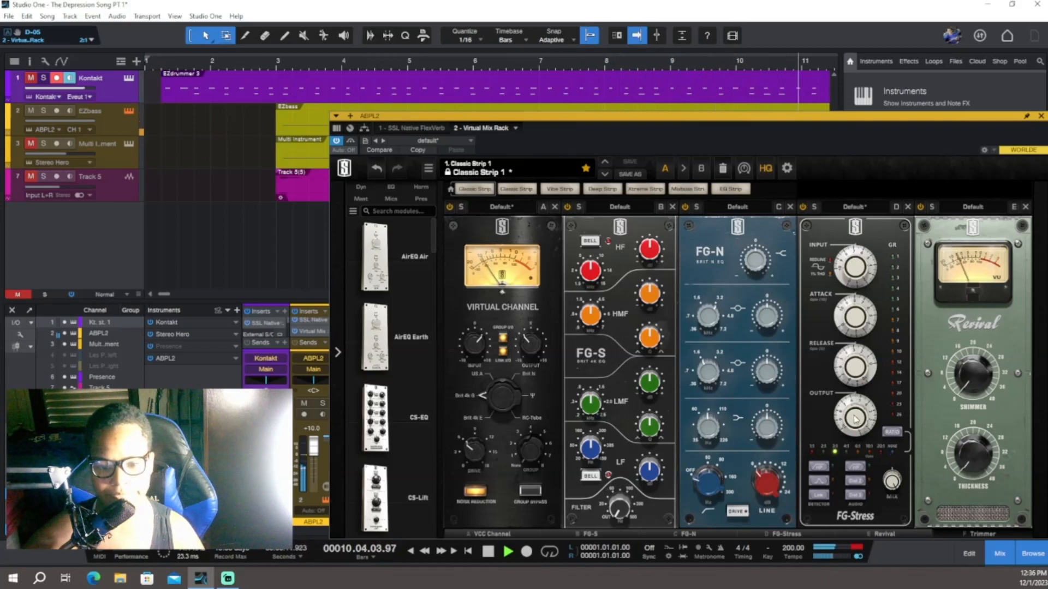
{"action": "mouse_move", "coordinate": [855, 406]}
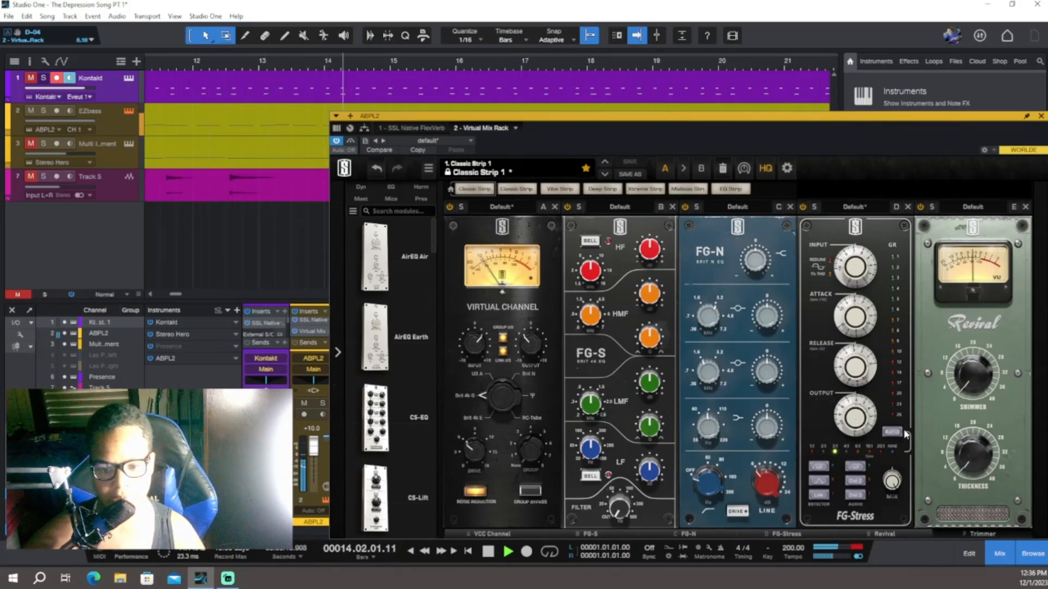
Raise the Revival module's Shimmer to 3.45 and its Thickness to about 5.4 on ABPL2
{"action": "left_click_drag", "start_coordinate": [968, 378], "coordinate": [970, 360]}
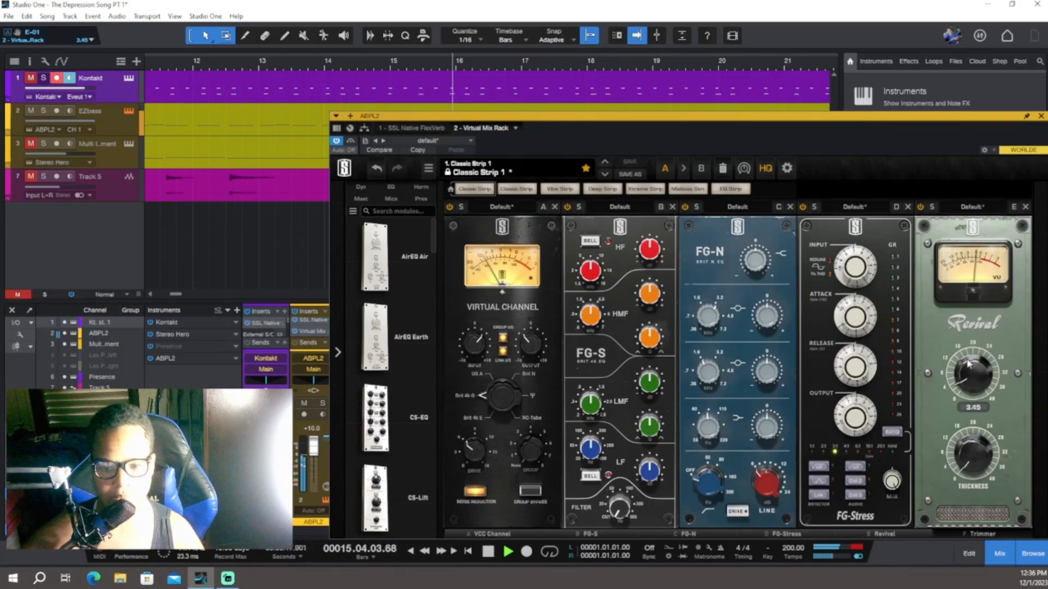
{"action": "left_click_drag", "start_coordinate": [962, 458], "coordinate": [966, 441]}
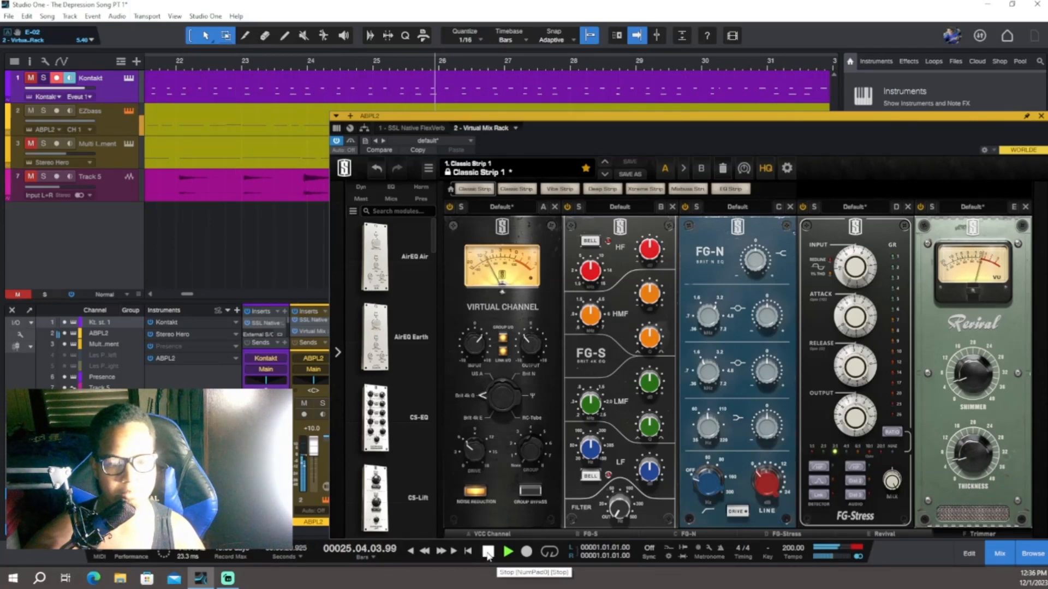
Turn on Group Bypass in ABPL2's Virtual Channel module, then stop playback and return to the song's start
{"action": "mouse_move", "coordinate": [515, 445]}
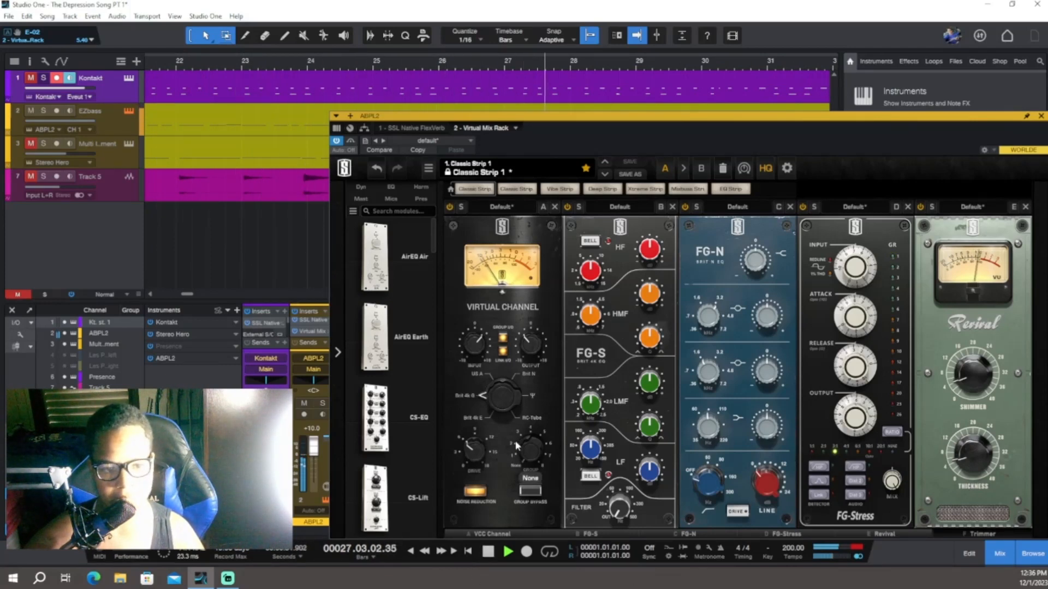
{"action": "left_click", "coordinate": [529, 491]}
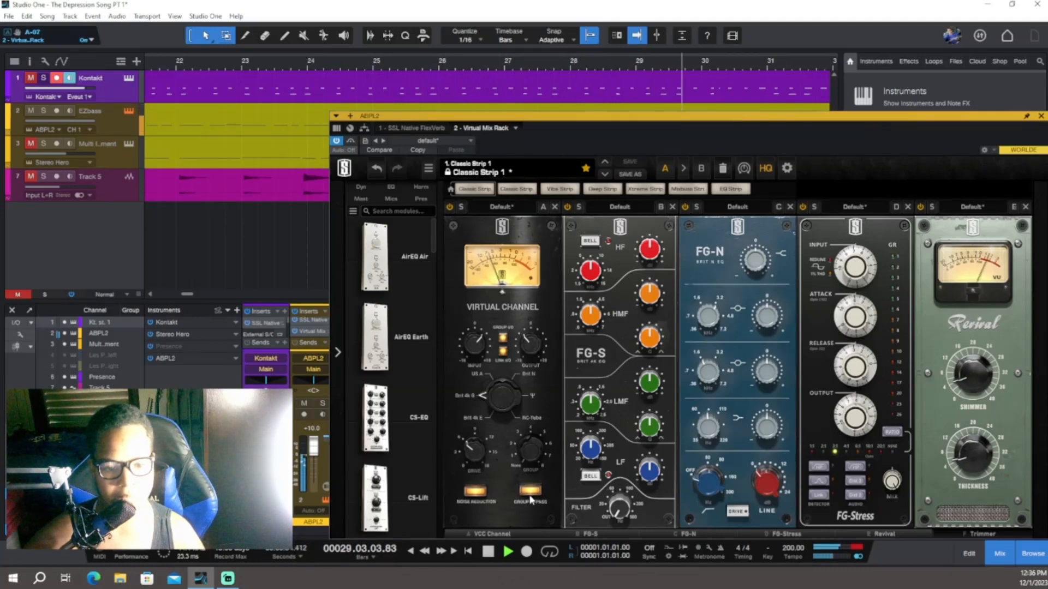
{"action": "left_click", "coordinate": [488, 552]}
{"action": "left_click", "coordinate": [489, 552]}
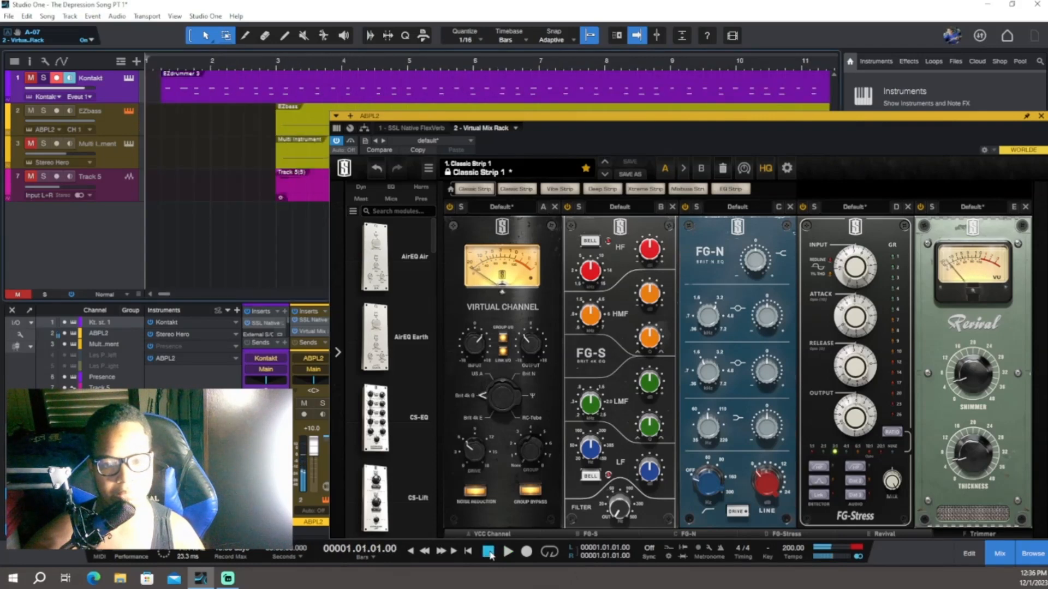